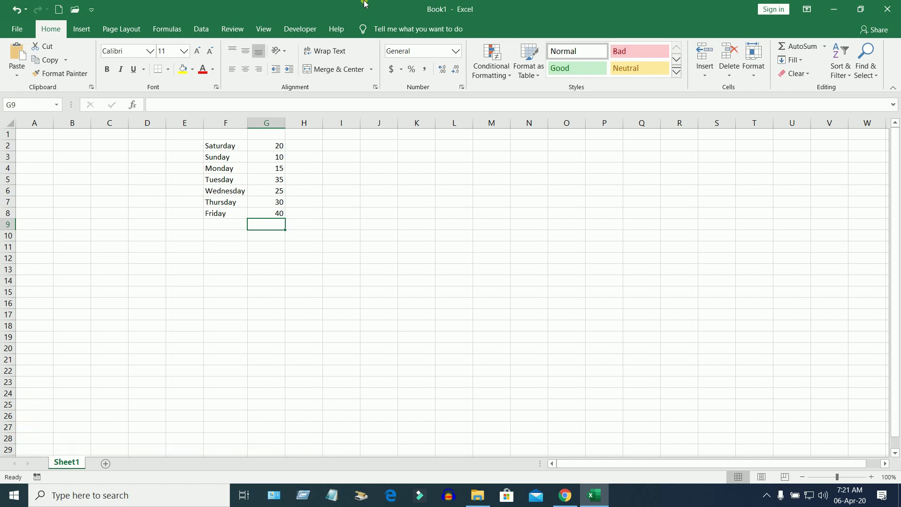
# Step: Search the sheet for all cells containing "y" and step through each of the matches
pyautogui.hotkey('ctrl', 'f')
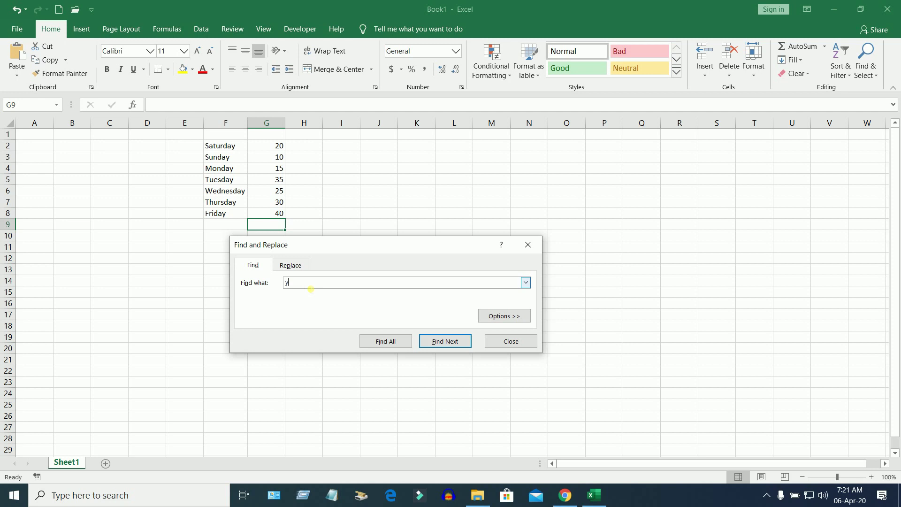
pyautogui.click(386, 342)
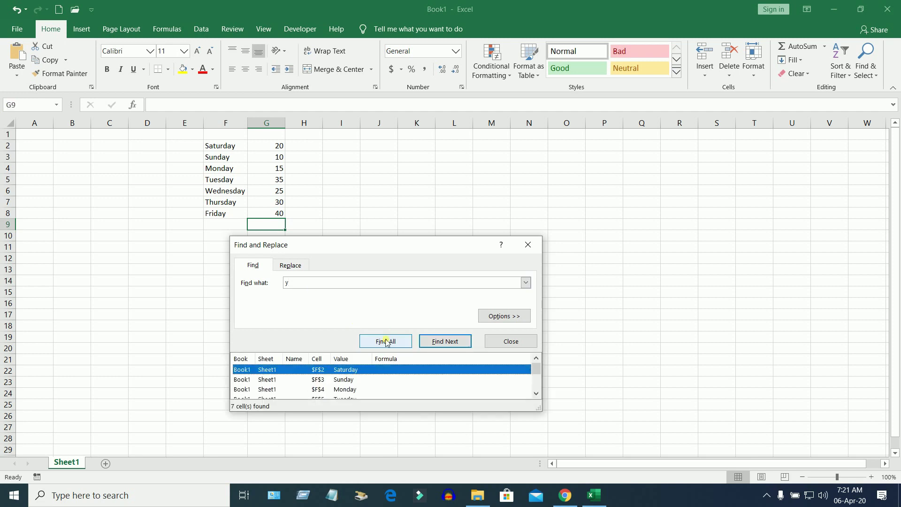
pyautogui.click(447, 342)
pyautogui.click(447, 343)
pyautogui.click(447, 342)
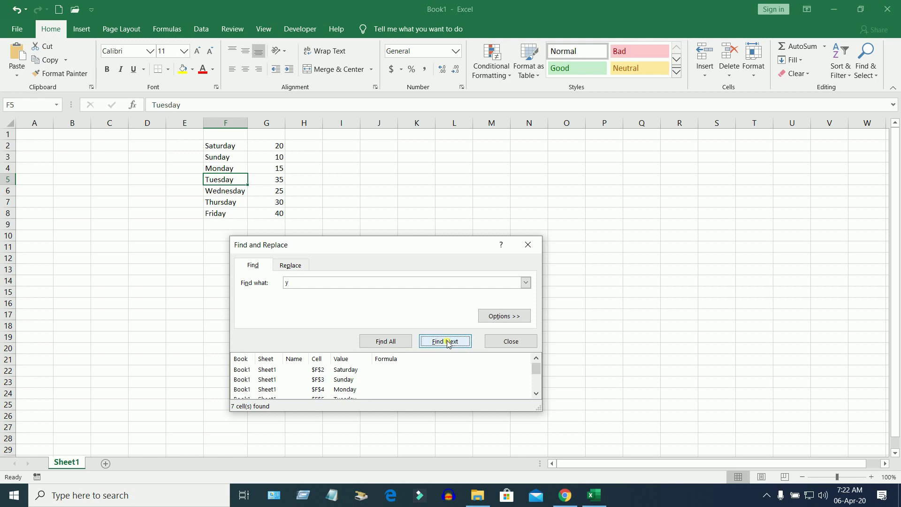
pyautogui.click(447, 342)
pyautogui.click(447, 342)
pyautogui.click(447, 342)
pyautogui.click(447, 342)
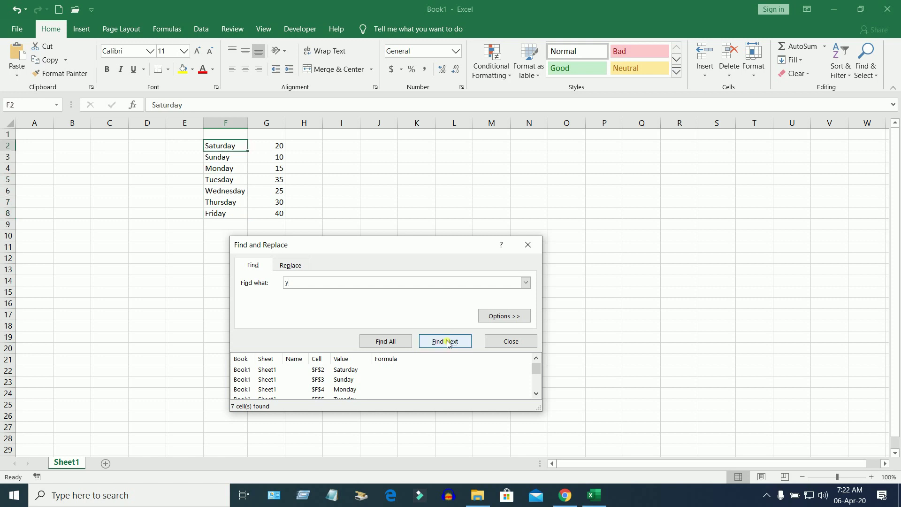
pyautogui.click(447, 342)
pyautogui.click(447, 342)
pyautogui.click(448, 343)
pyautogui.click(448, 342)
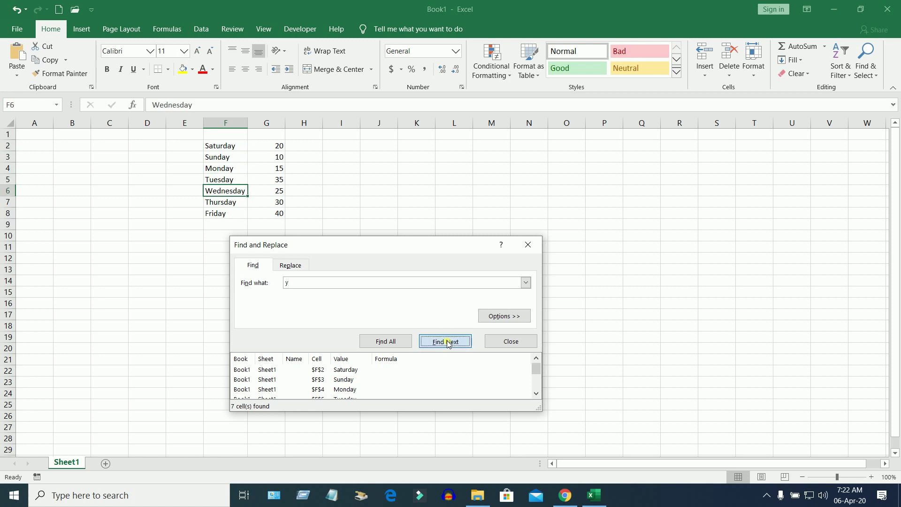
pyautogui.click(447, 343)
pyautogui.click(447, 342)
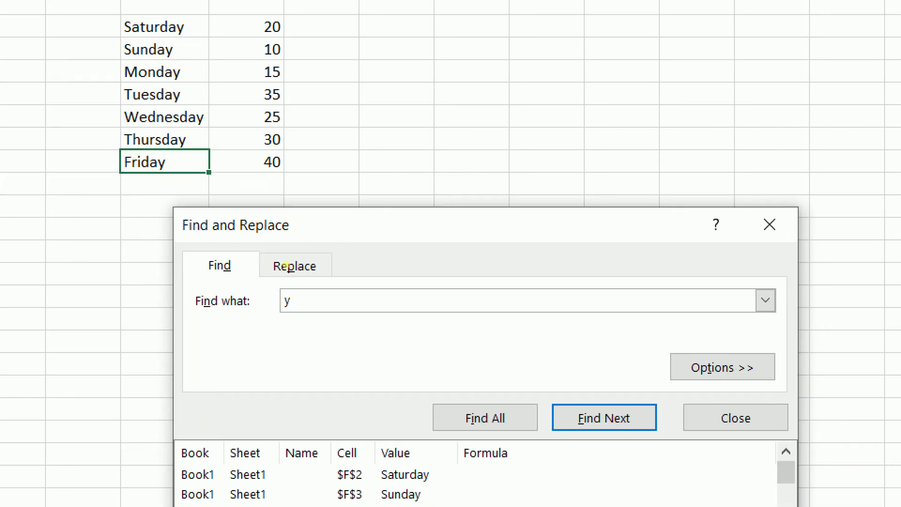
# Step: Replace every "y" in the sheet with "g" in one pass and close Find and Replace
pyautogui.moveTo(285, 272); pyautogui.dragTo(299, 273)
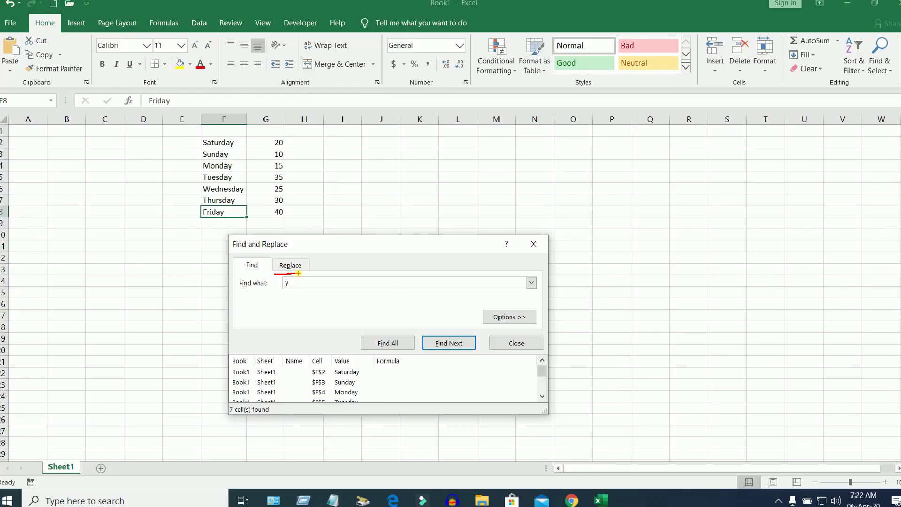
pyautogui.click(296, 259)
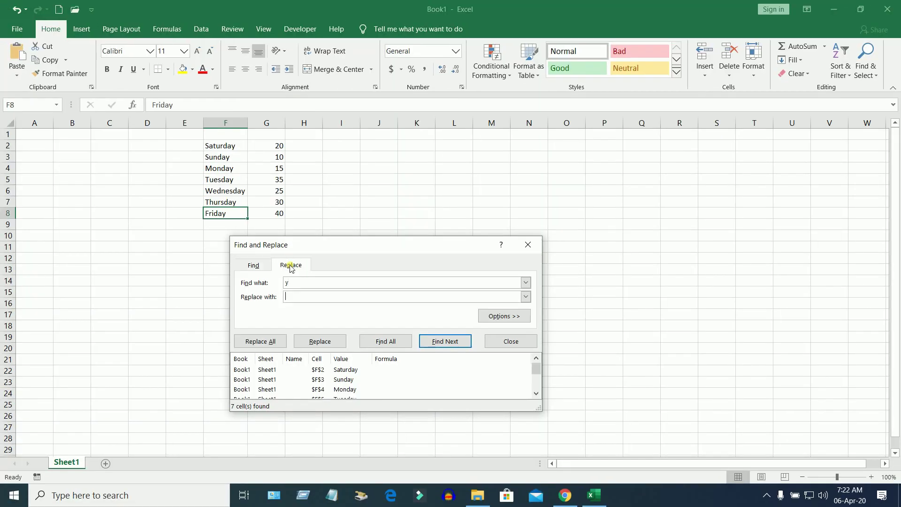
pyautogui.click(286, 286)
pyautogui.click(298, 298)
pyautogui.write('g')
pyautogui.click(261, 342)
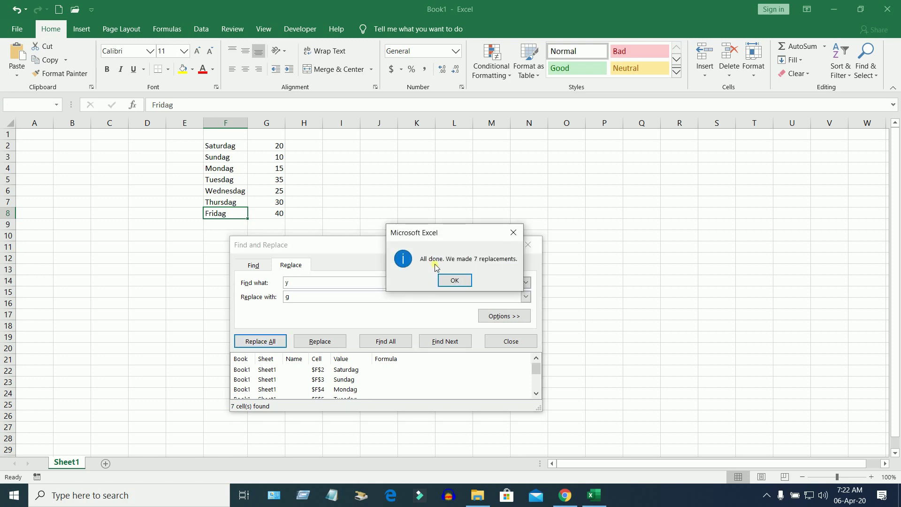
pyautogui.click(455, 280)
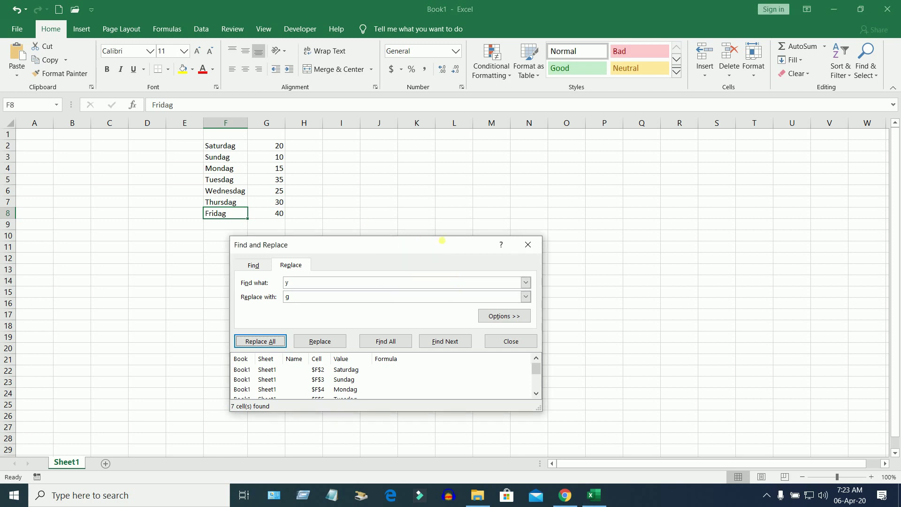
pyautogui.click(528, 245)
pyautogui.click(218, 146)
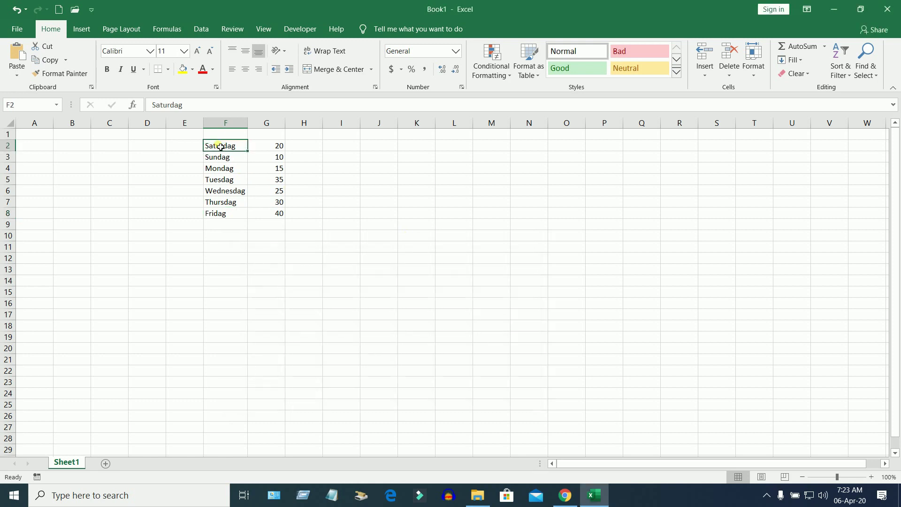
pyautogui.click(232, 159)
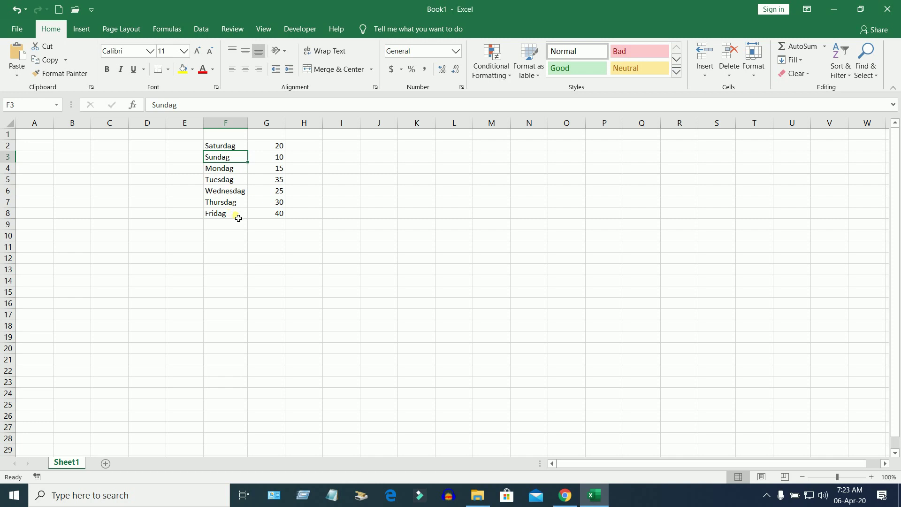
pyautogui.press('Right')
pyautogui.press('Right')
pyautogui.press('Right')
pyautogui.press('Down')
pyautogui.press('Down')
pyautogui.press('Down')
pyautogui.press('Down')
pyautogui.press('Down')
pyautogui.press('Down')
pyautogui.press('Down')
pyautogui.press('Down')
pyautogui.press('Down')
pyautogui.press('Down')
pyautogui.press('Down')
pyautogui.press('Down')
pyautogui.press('Down')
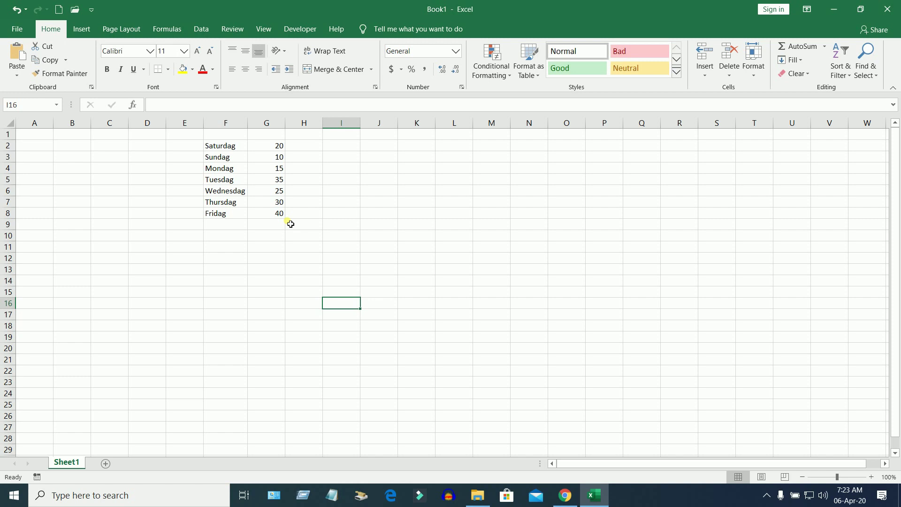
pyautogui.hotkey('ctrl', 'h')
pyautogui.write('y')
pyautogui.press('Tab')
pyautogui.write('g')
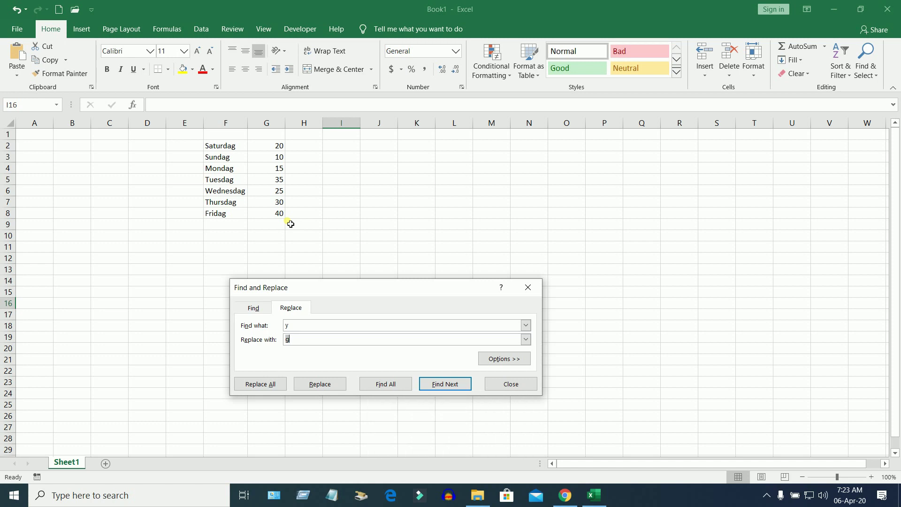
pyautogui.press('Escape')
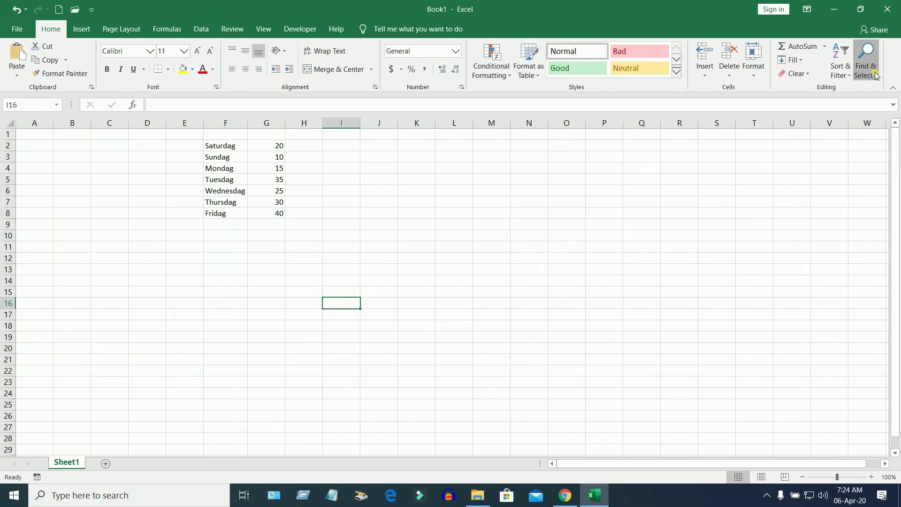
pyautogui.click(875, 75)
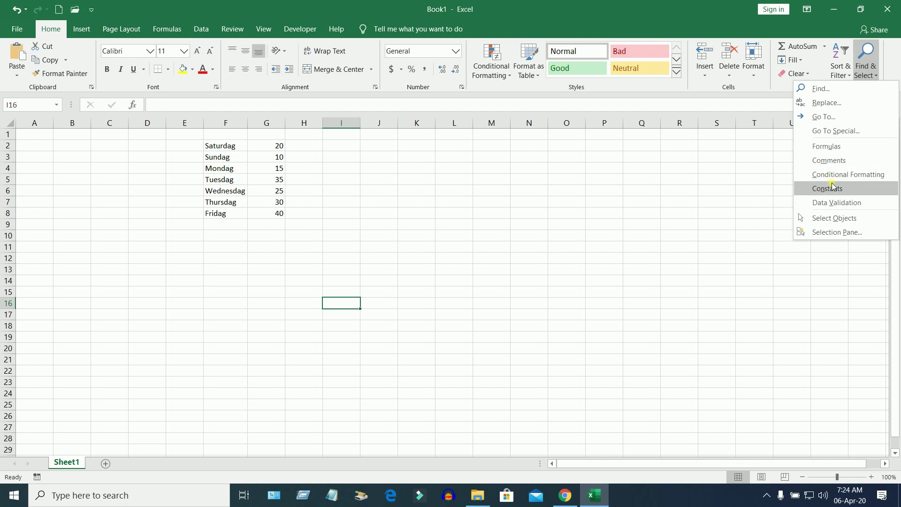
pyautogui.click(821, 89)
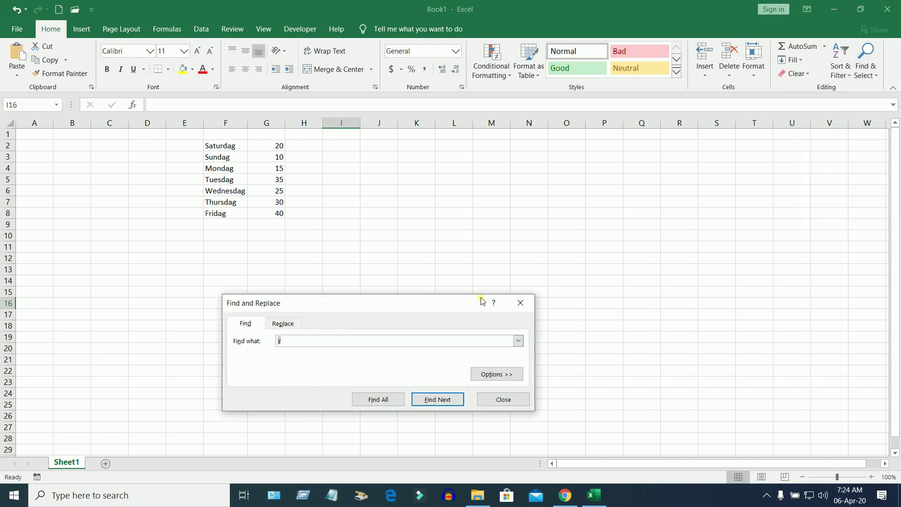
pyautogui.click(520, 302)
pyautogui.click(866, 61)
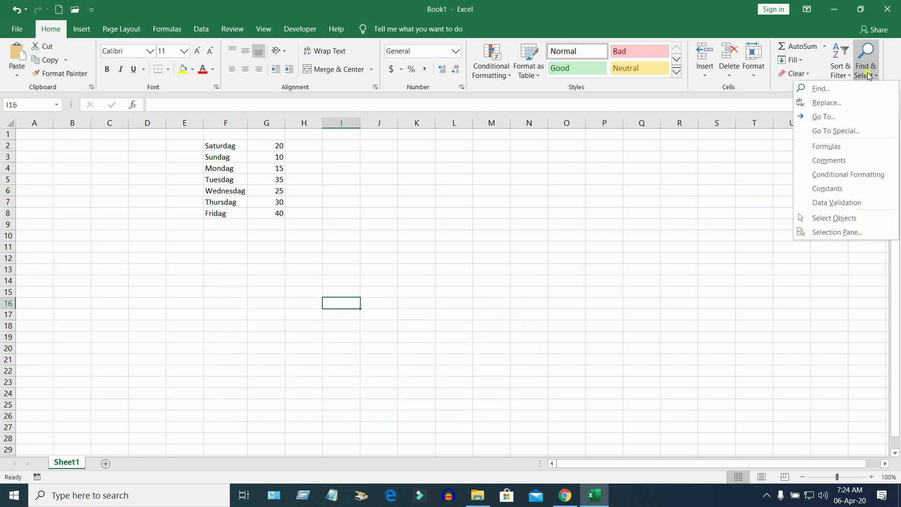
pyautogui.click(827, 103)
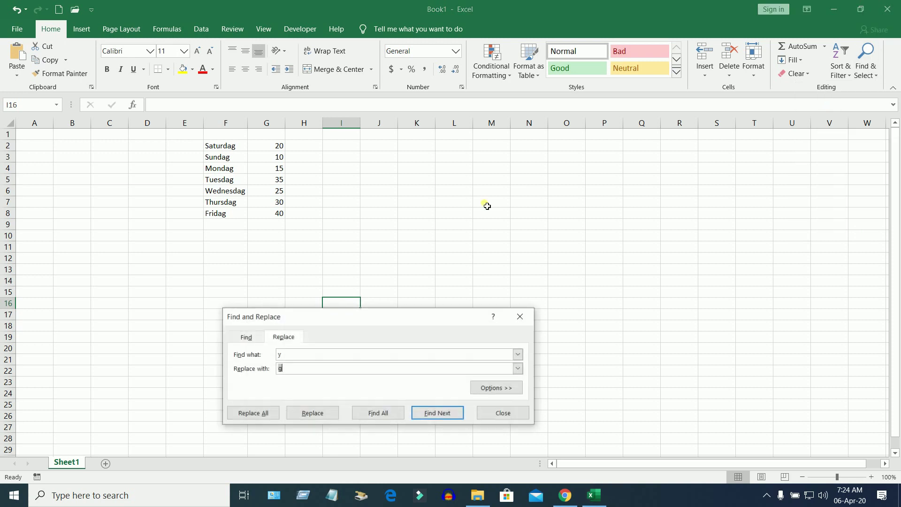
pyautogui.click(519, 315)
pyautogui.click(378, 225)
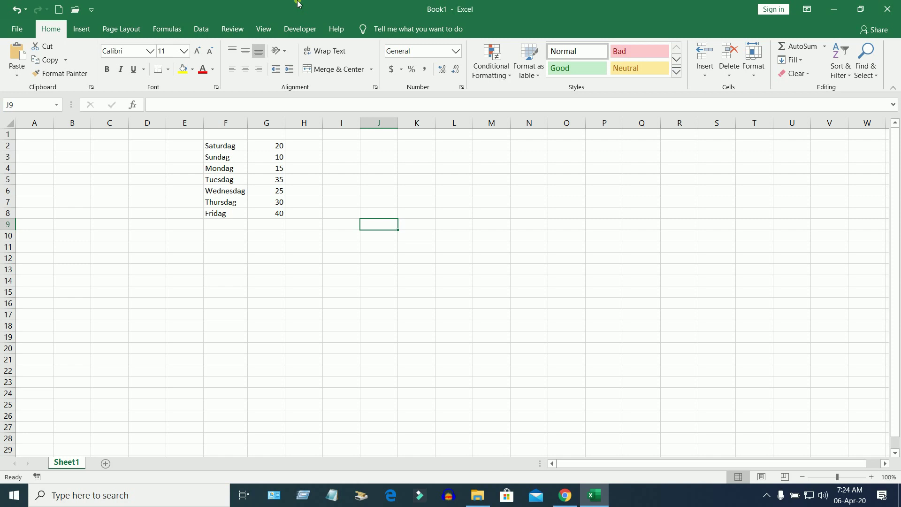
# Step: Replace every "g" in the sheet with "y" in one pass and close Find and Replace
pyautogui.click(867, 76)
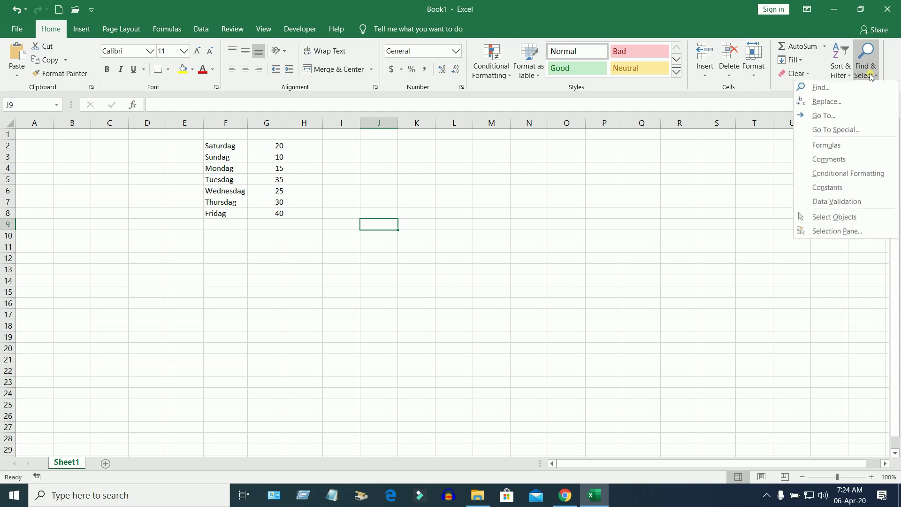
pyautogui.click(827, 104)
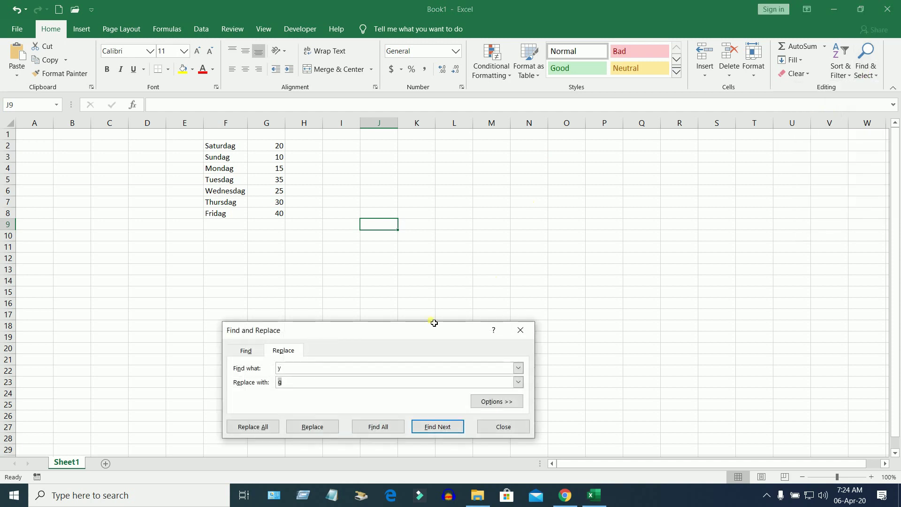
pyautogui.doubleClick(298, 365)
pyautogui.write('g')
pyautogui.doubleClick(289, 383)
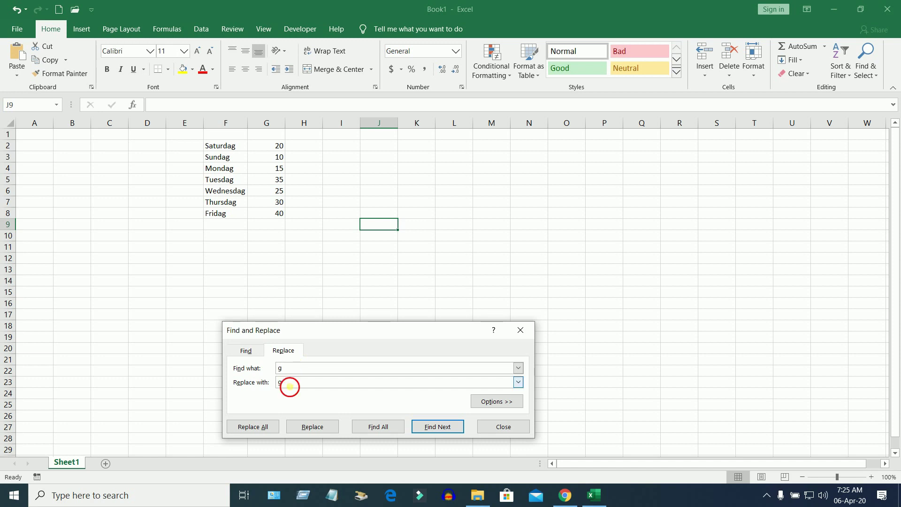
pyautogui.write('y')
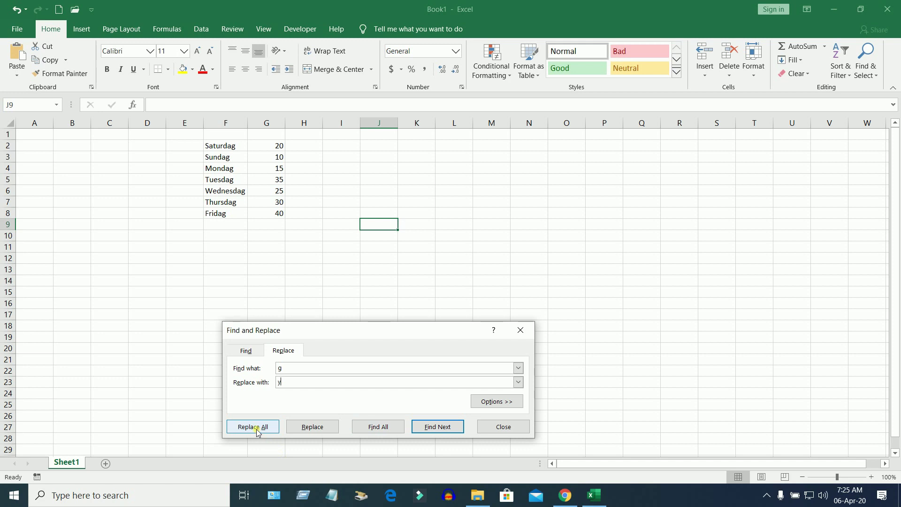
pyautogui.click(253, 426)
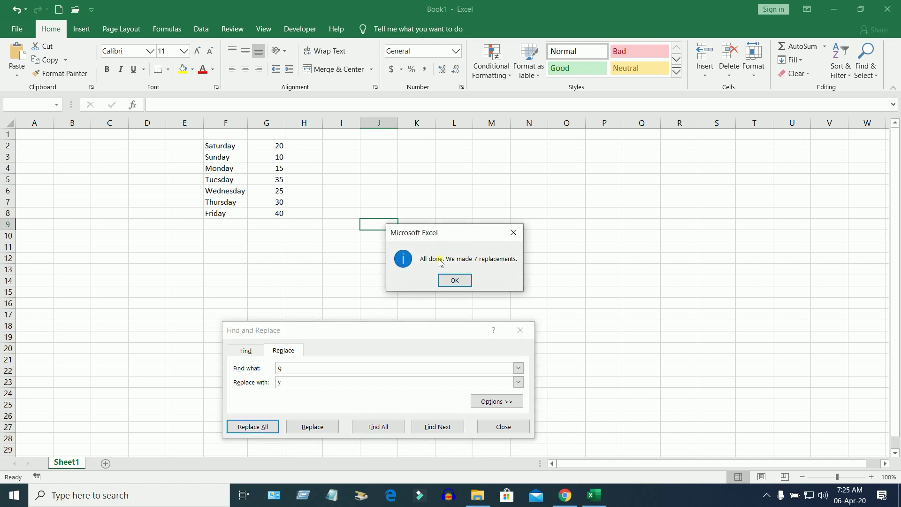
pyautogui.click(462, 280)
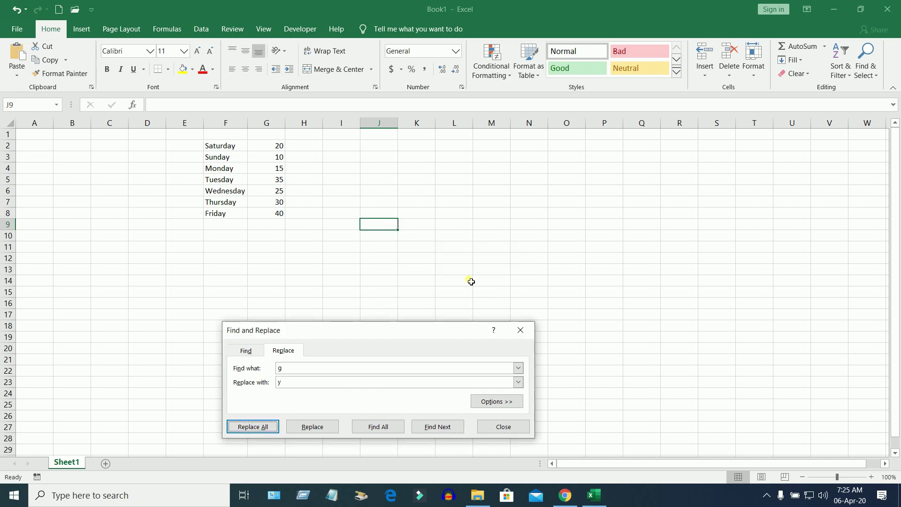
pyautogui.click(502, 427)
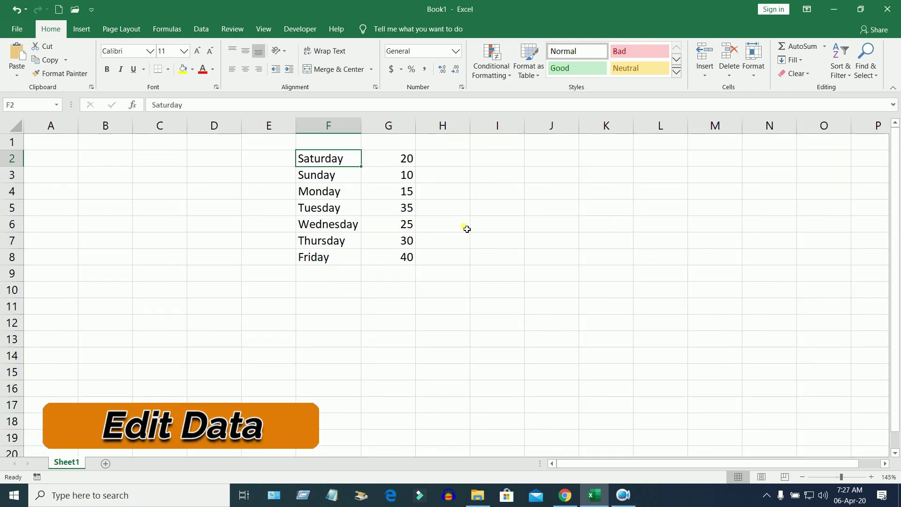
# Step: Widen column F to about double its width and extend the entry in F2 to "Saturday Morning"
pyautogui.moveTo(364, 132); pyautogui.dragTo(425, 127)
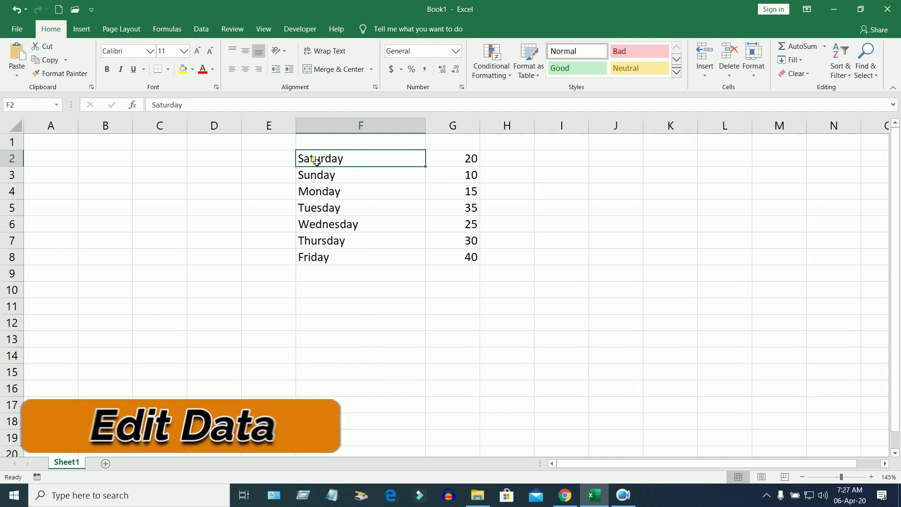
pyautogui.doubleClick(367, 165)
pyautogui.write('Morning')
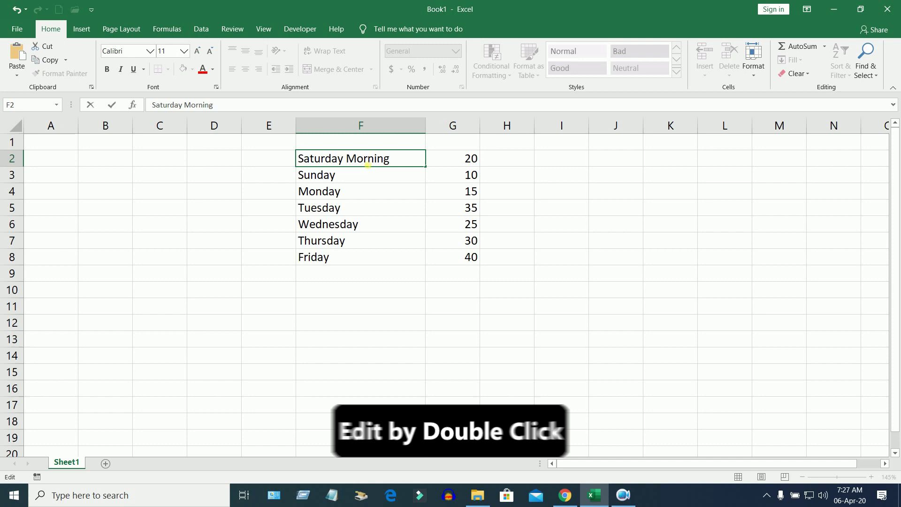
pyautogui.press('Return')
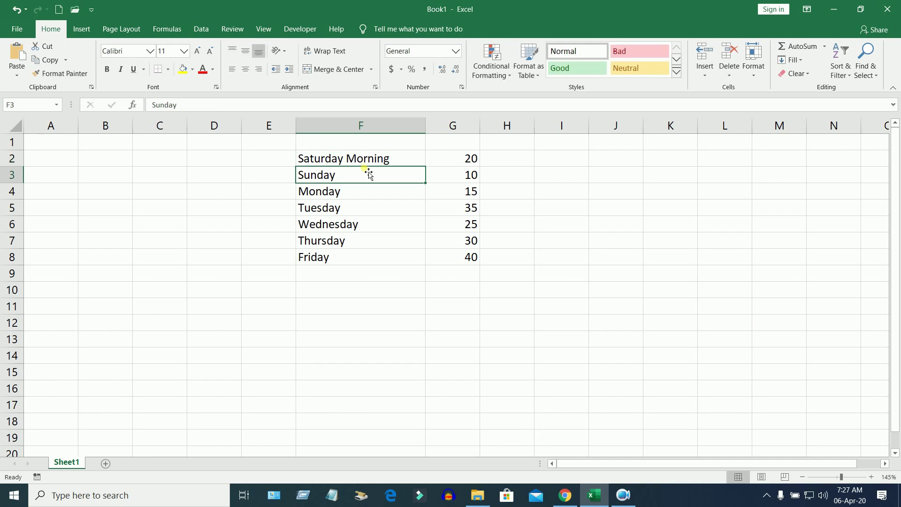
# Step: Extend the entry in cell F3 to read "Sunday Afternoon"
pyautogui.doubleClick(368, 176)
pyautogui.write('Aftern')
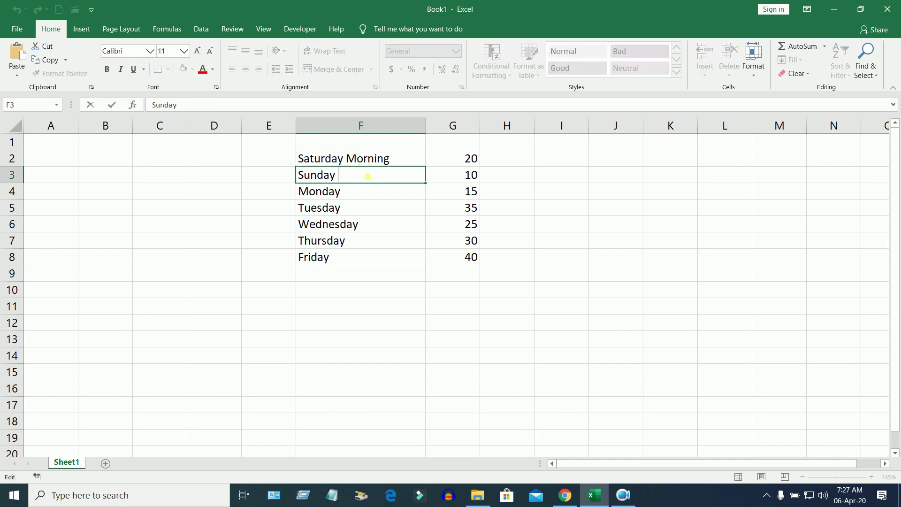
pyautogui.write('oon')
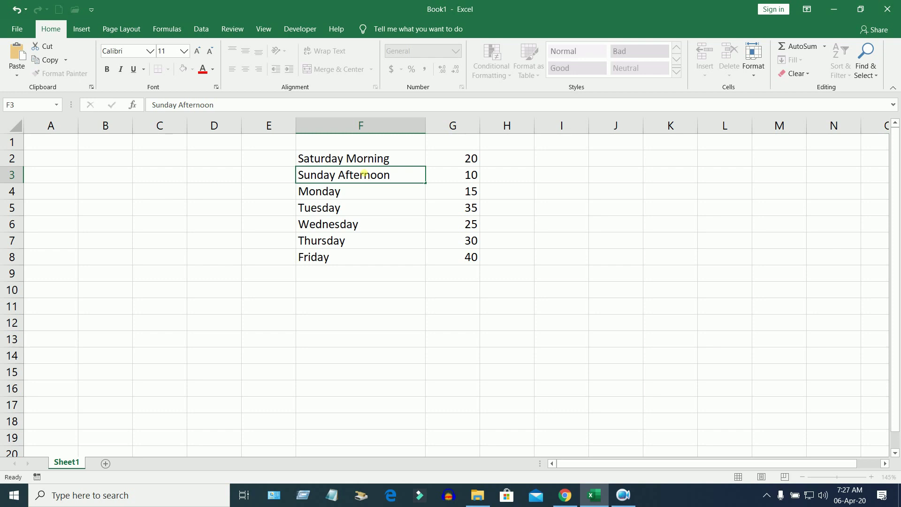
pyautogui.press('Return')
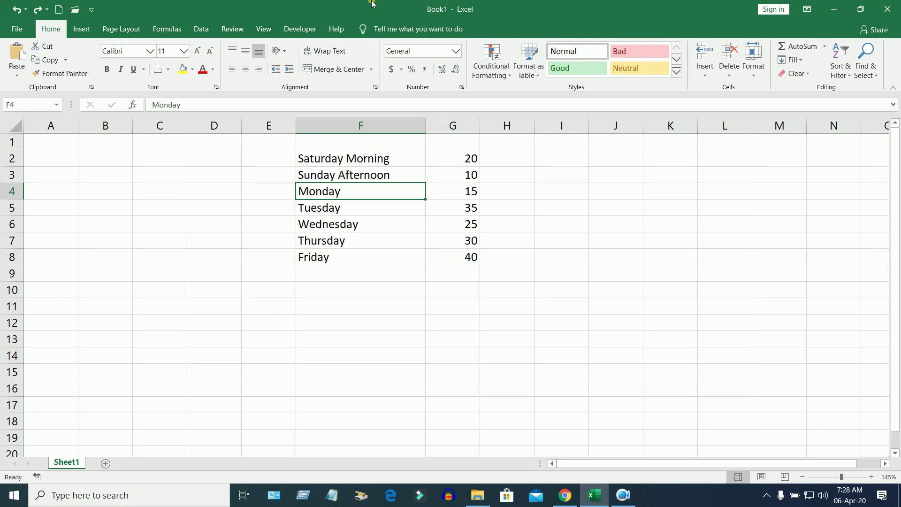
# Step: Overwrite the Monday entry in cell F4 with "ajdgjashj"
pyautogui.write('ajdgjashj')
pyautogui.press('Return')
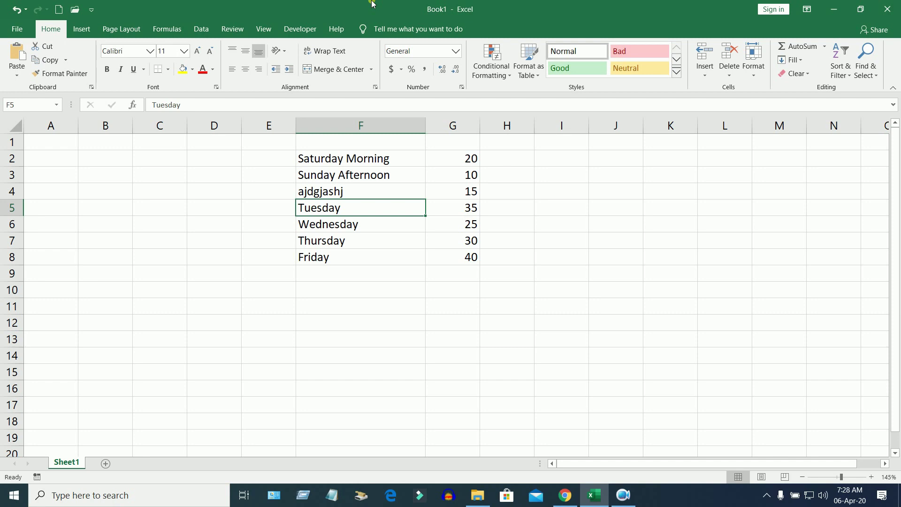
# Step: Extend the Tuesday entry in cell F5 to read "Tuesday hjhjh"
pyautogui.press('F2')
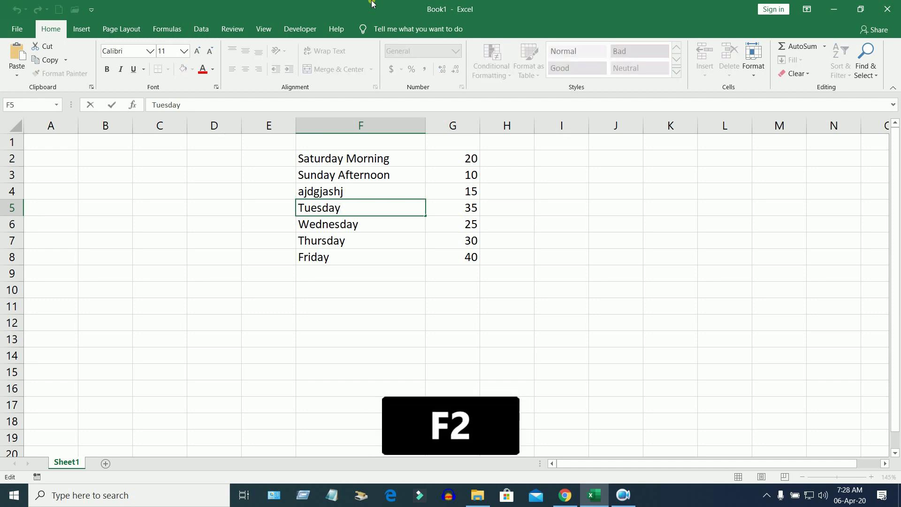
pyautogui.write('hjhjh')
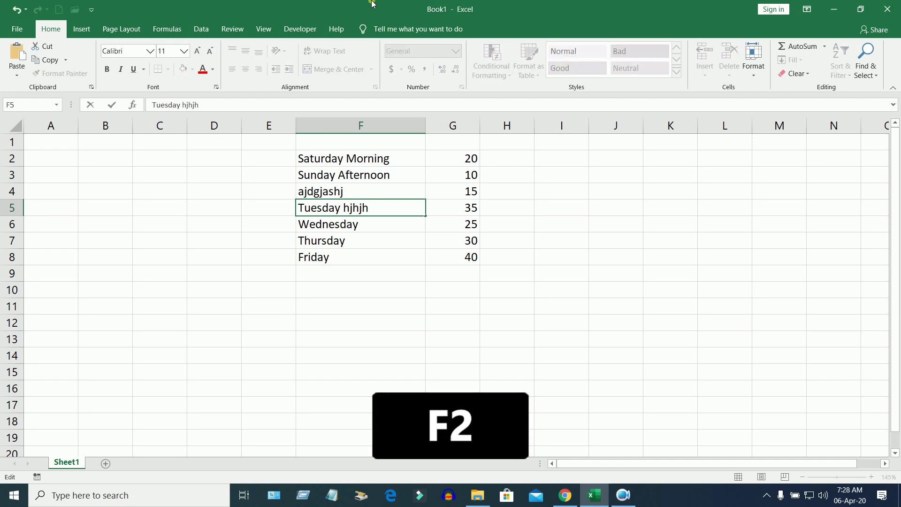
pyautogui.press('Return')
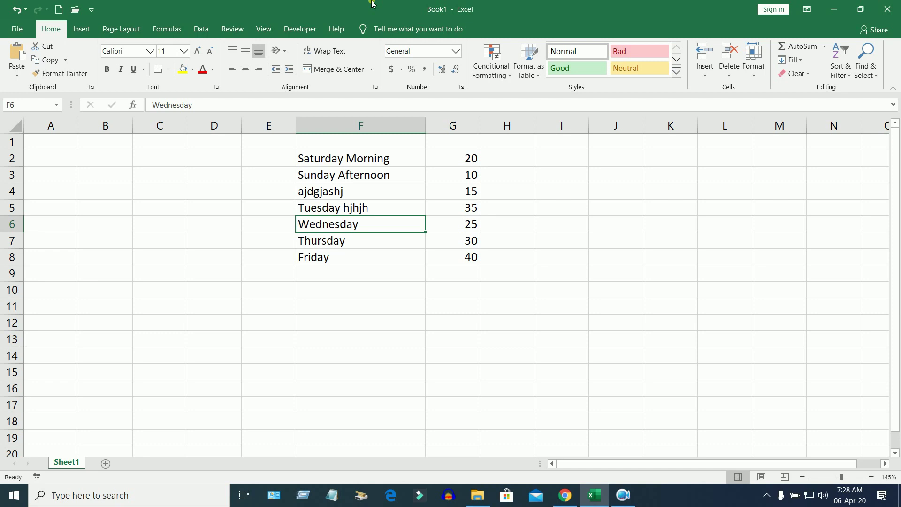
# Step: Total the numbers in G2:G8 with an AutoSum formula in cell G9
pyautogui.press('Right')
pyautogui.press('Down')
pyautogui.press('Down')
pyautogui.press('Down')
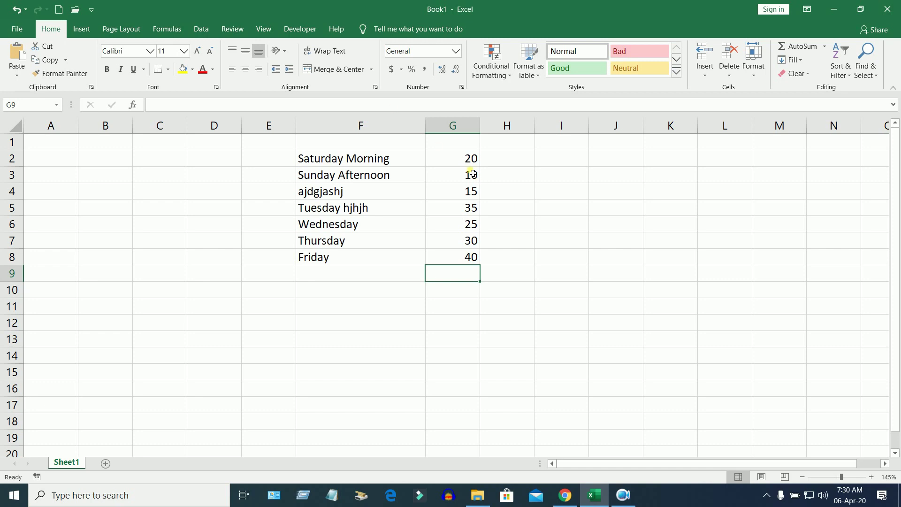
pyautogui.moveTo(460, 159); pyautogui.dragTo(458, 261)
pyautogui.click(462, 277)
pyautogui.click(801, 49)
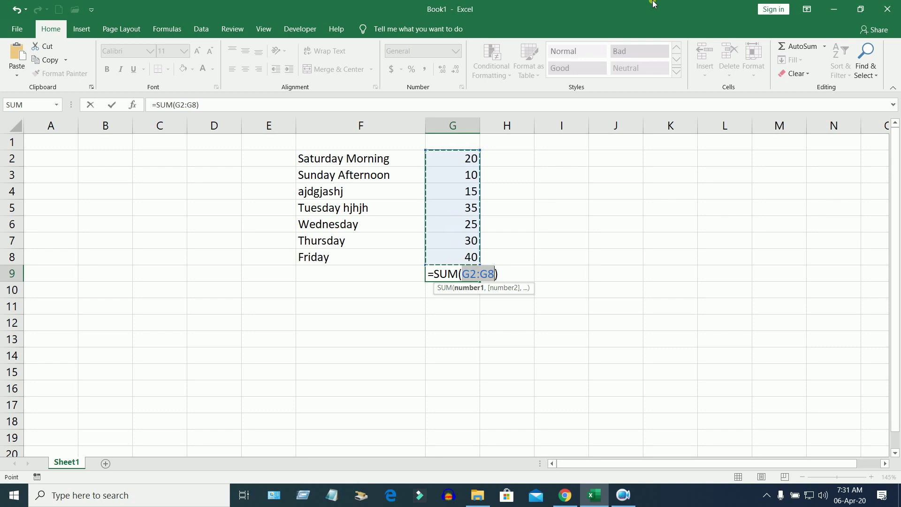
pyautogui.press('Return')
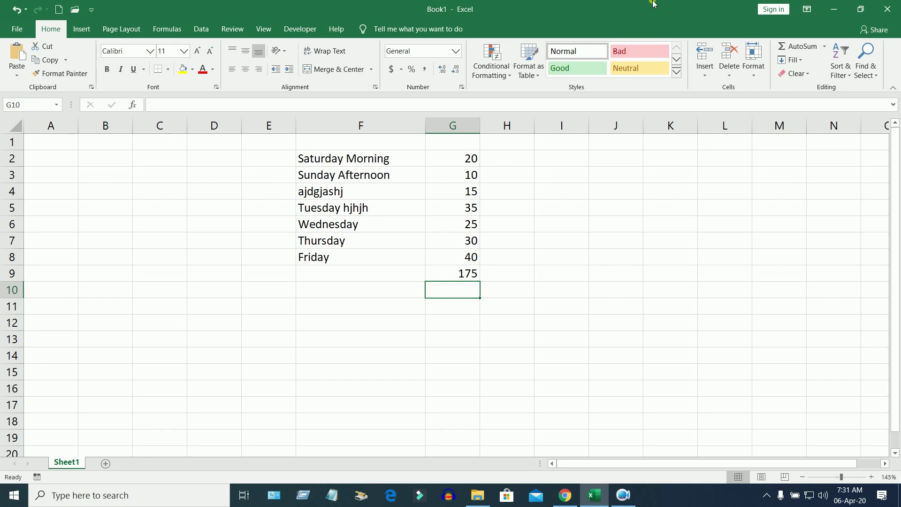
# Step: Enter the formula =G2+G3+G4+G5+G6+G7+G8 in cell H2, adding the seven values one cell at a time
pyautogui.press('Right')
pyautogui.press('Up')
pyautogui.press('Up')
pyautogui.press('Up')
pyautogui.press('Up')
pyautogui.press('Up')
pyautogui.press('Up')
pyautogui.press('Up')
pyautogui.press('Up')
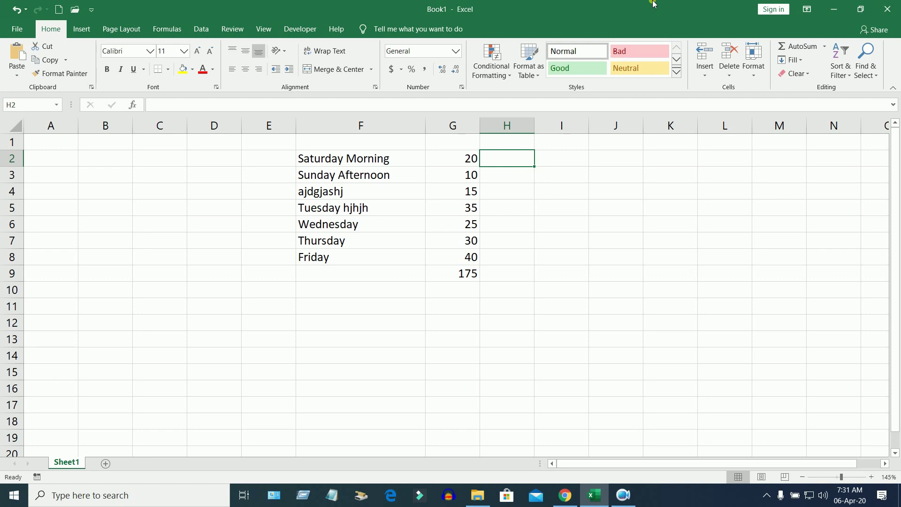
pyautogui.write('=')
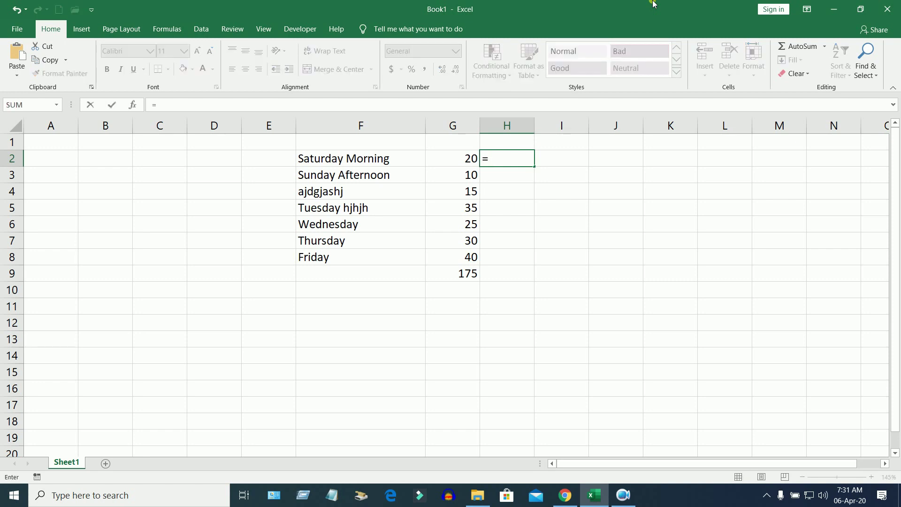
pyautogui.click(465, 161)
pyautogui.write('+')
pyautogui.click(461, 177)
pyautogui.write('+')
pyautogui.click(465, 192)
pyautogui.write('+')
pyautogui.click(469, 208)
pyautogui.write('+')
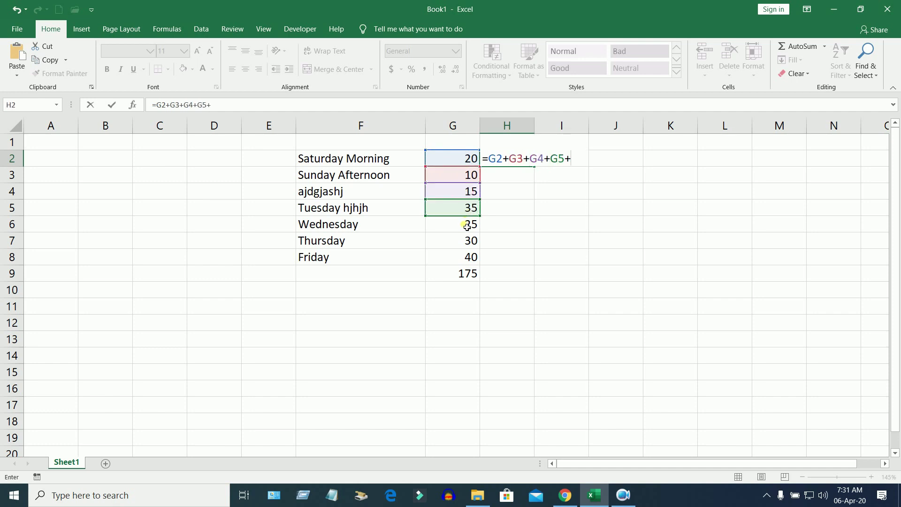
pyautogui.click(466, 226)
pyautogui.write('+')
pyautogui.click(466, 239)
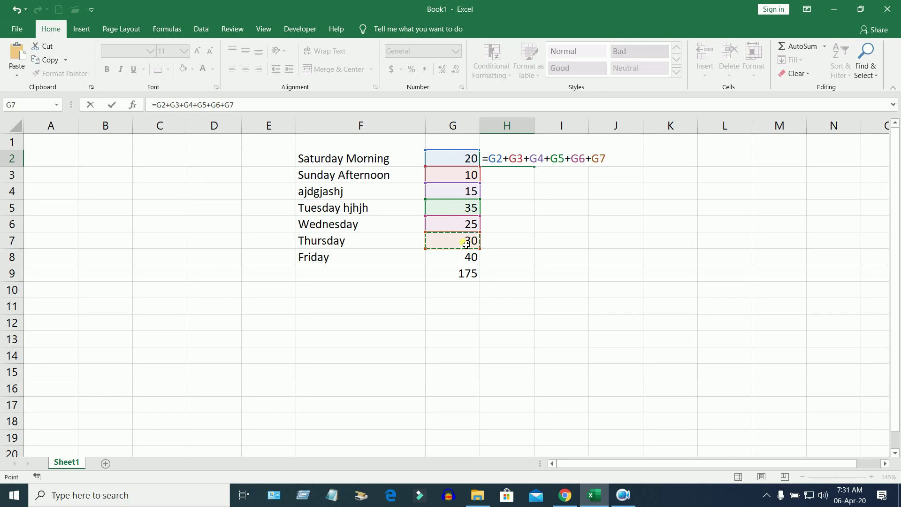
pyautogui.write('+')
pyautogui.click(462, 260)
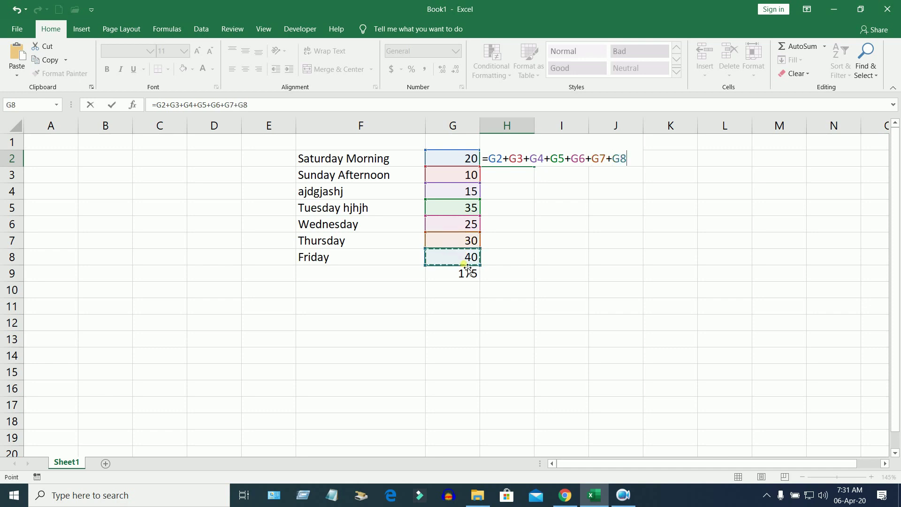
pyautogui.press('Return')
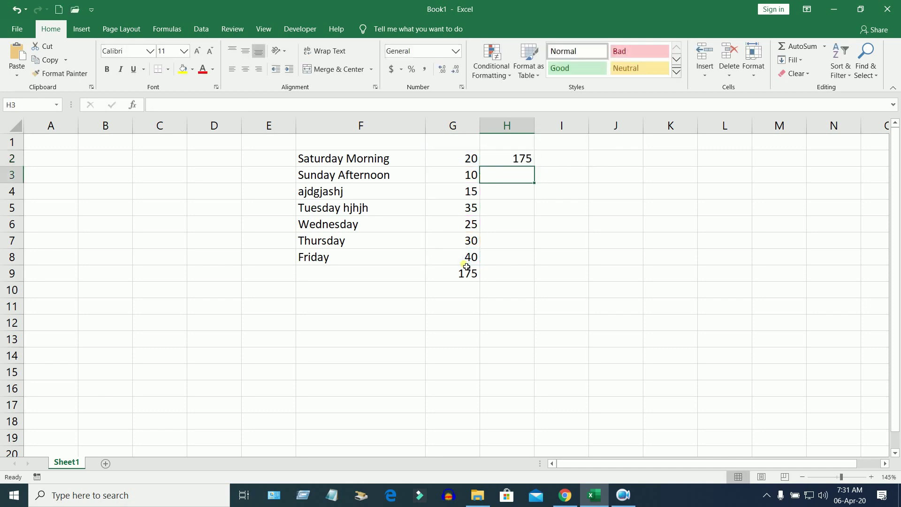
# Step: Compare the formulas in H2 and G9, and append +10 to the formula in H2 by editing it directly in the cell
pyautogui.click(514, 162)
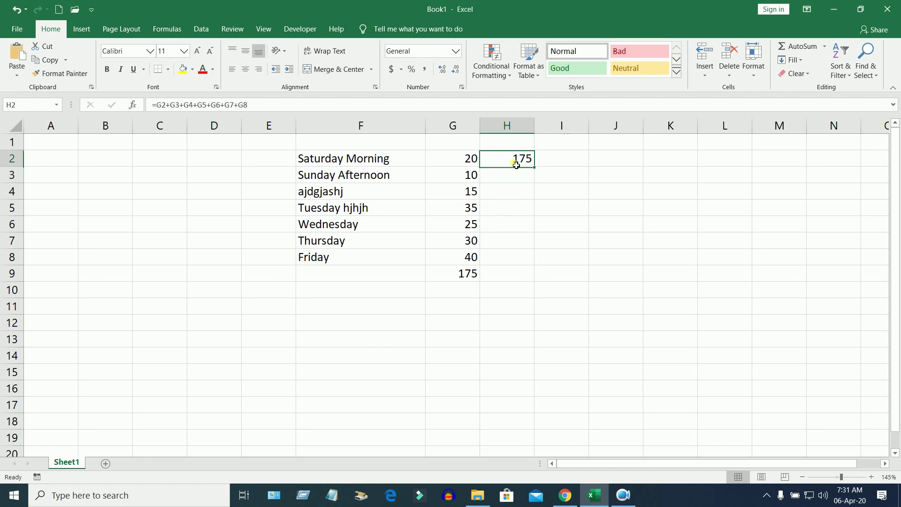
pyautogui.click(453, 274)
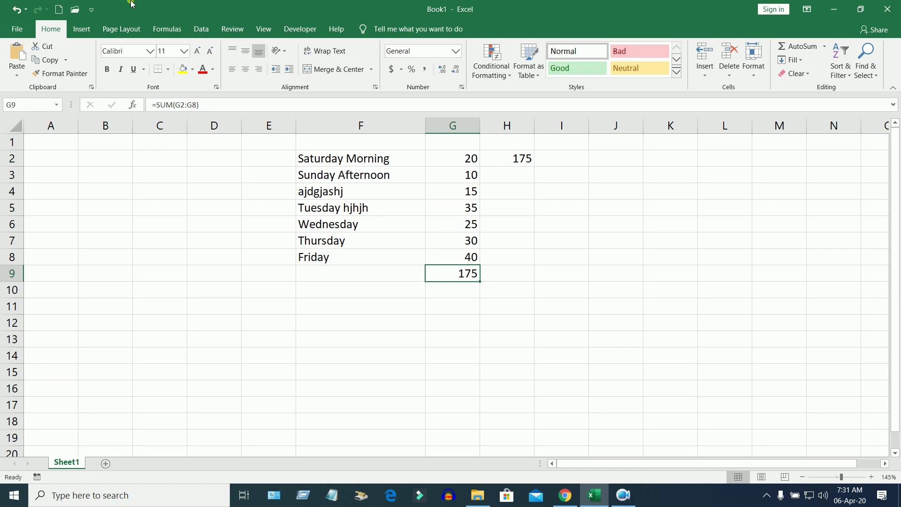
pyautogui.click(514, 159)
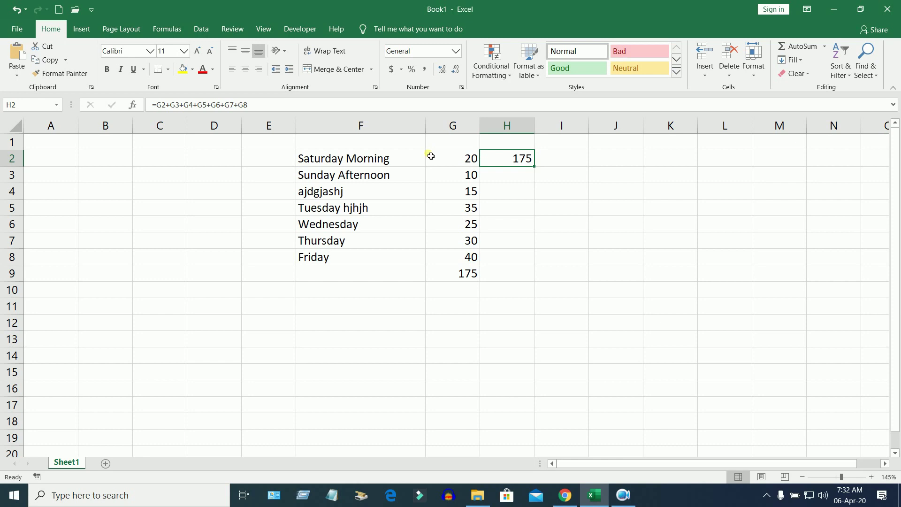
pyautogui.click(531, 173)
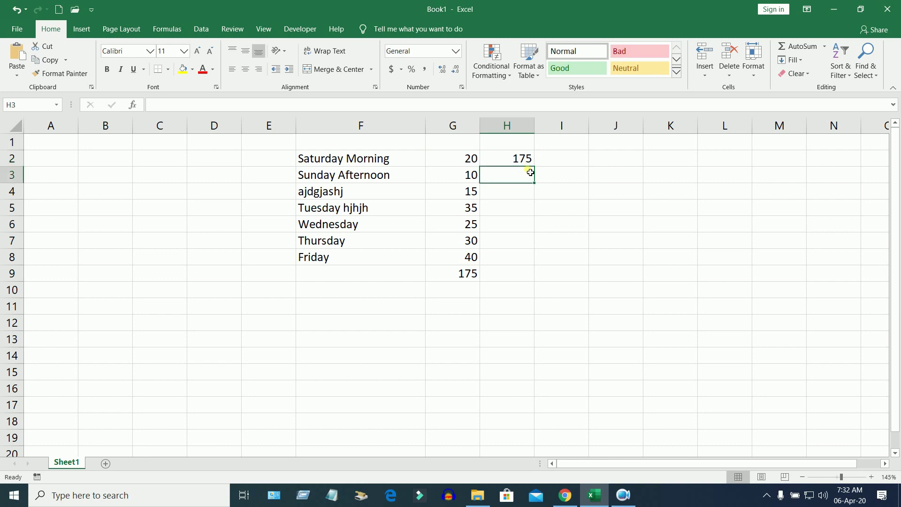
pyautogui.click(522, 161)
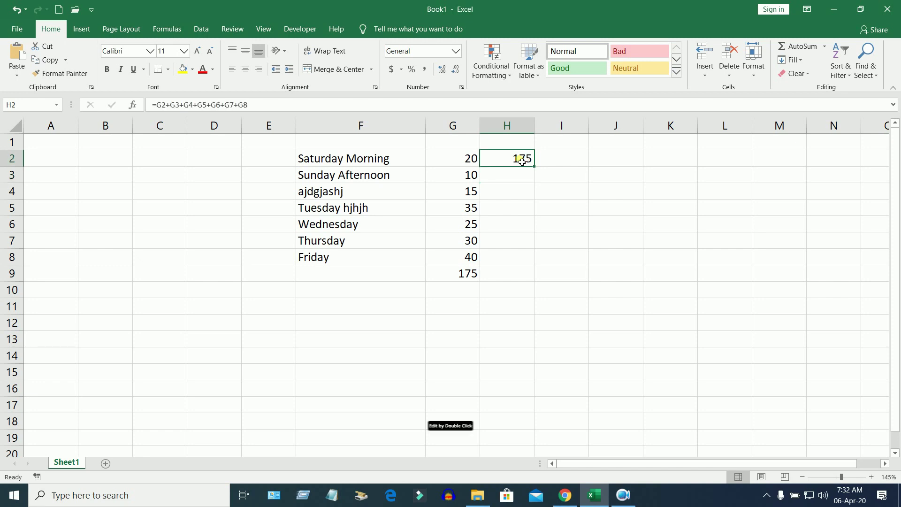
pyautogui.doubleClick(522, 161)
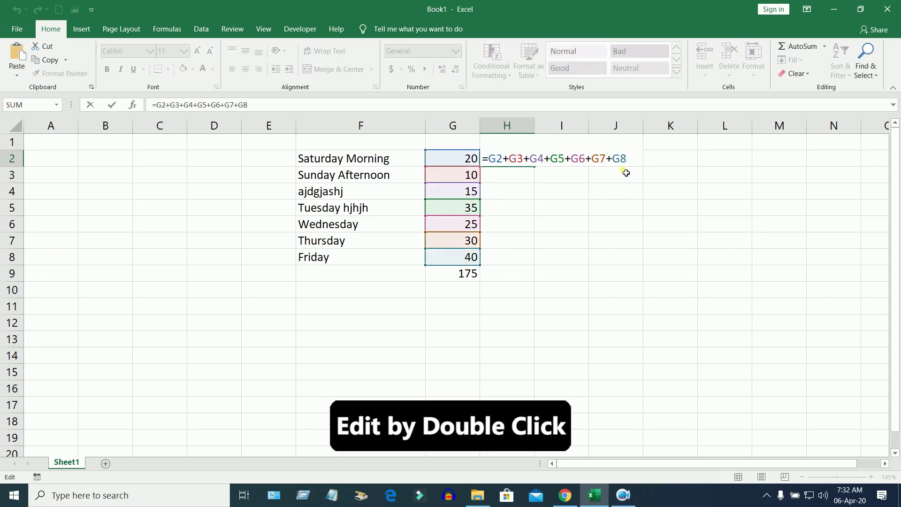
pyautogui.click(629, 160)
pyautogui.write('+10')
pyautogui.press('Return')
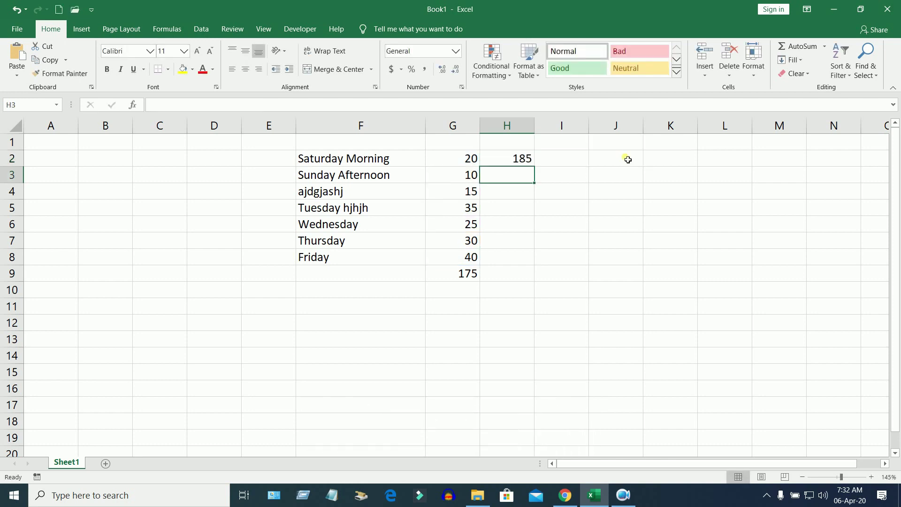
# Step: Append +10 to the SUM formula in cell G9 by editing it directly in the cell
pyautogui.click(453, 281)
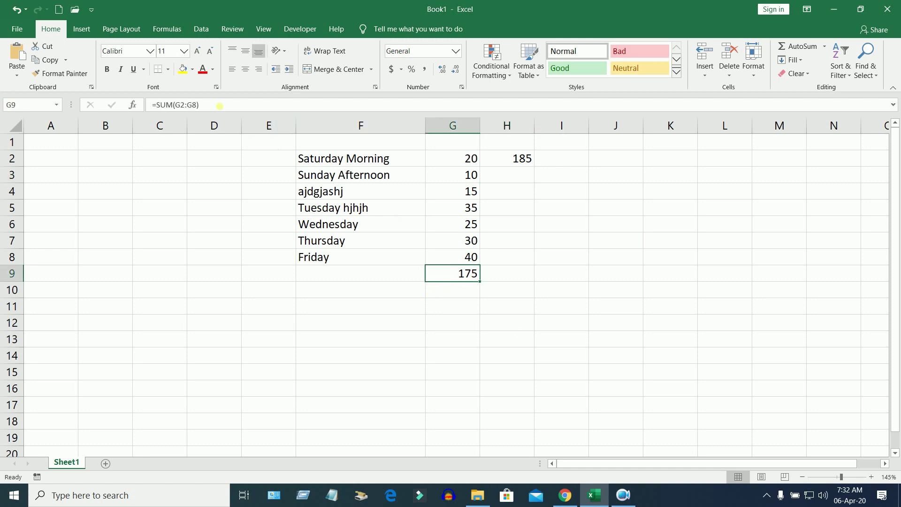
pyautogui.click(472, 271)
pyautogui.doubleClick(471, 271)
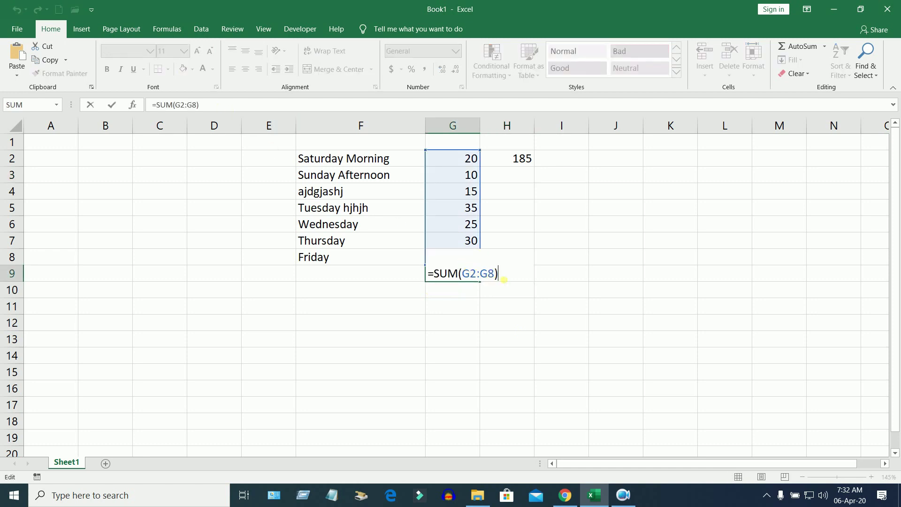
pyautogui.write('+10')
pyautogui.press('Return')
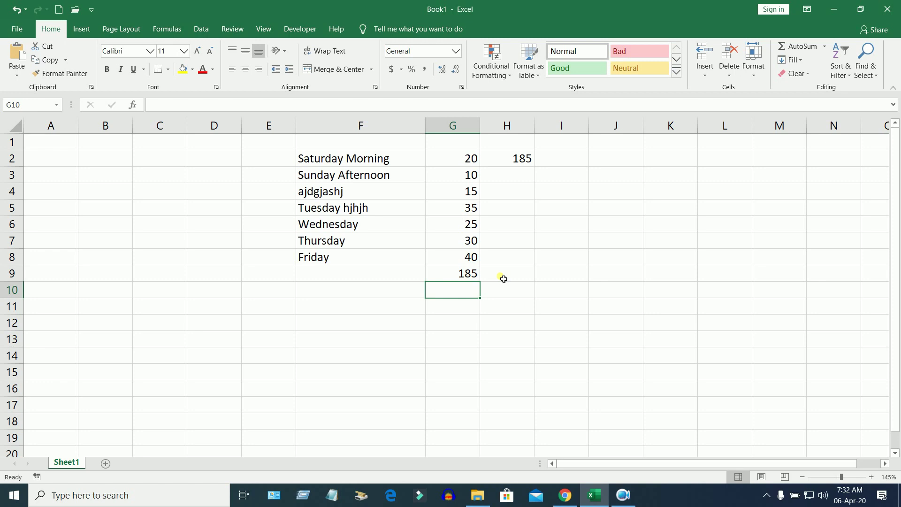
# Step: Append +20 to the formula in cell G9 through the formula bar so it reads =SUM(G2:G8)+10+20
pyautogui.click(471, 279)
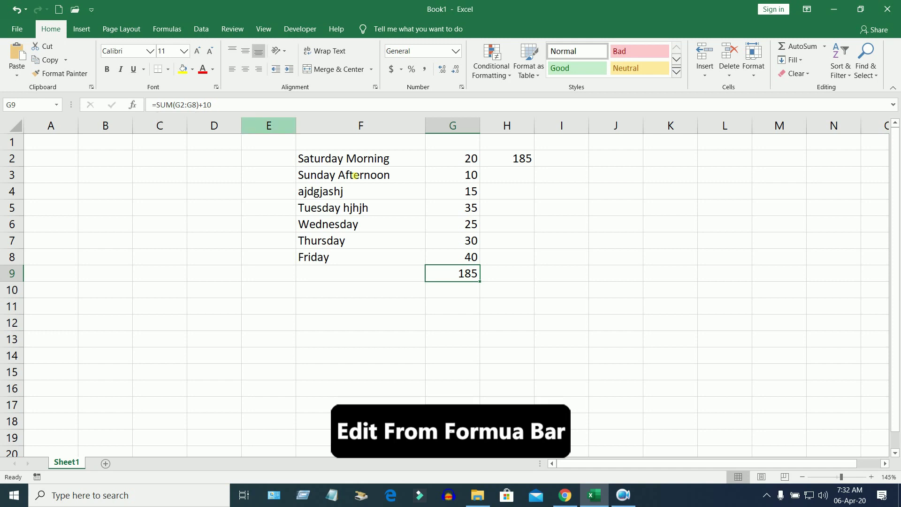
pyautogui.click(485, 351)
pyautogui.click(464, 277)
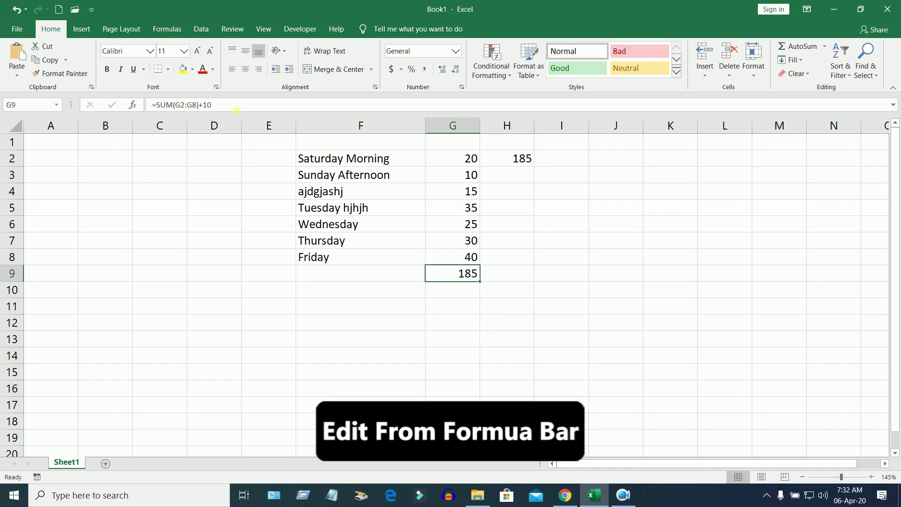
pyautogui.click(234, 110)
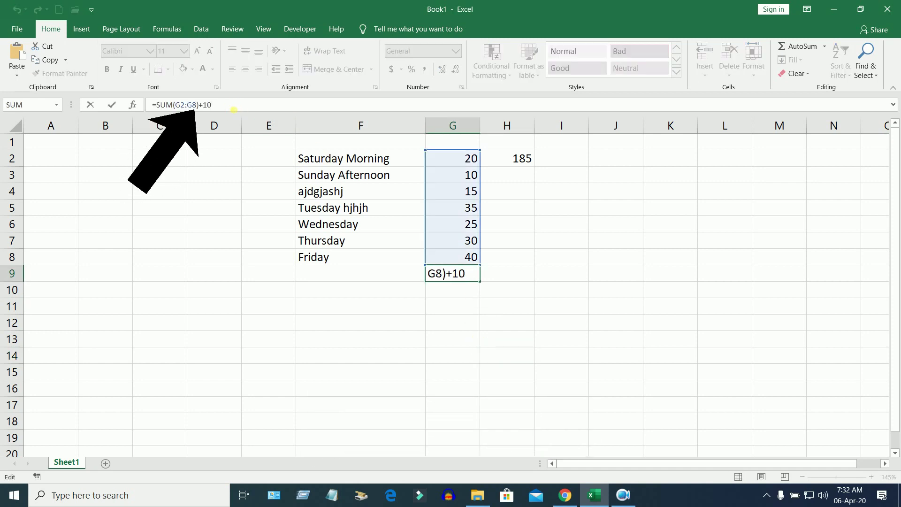
pyautogui.write('+20')
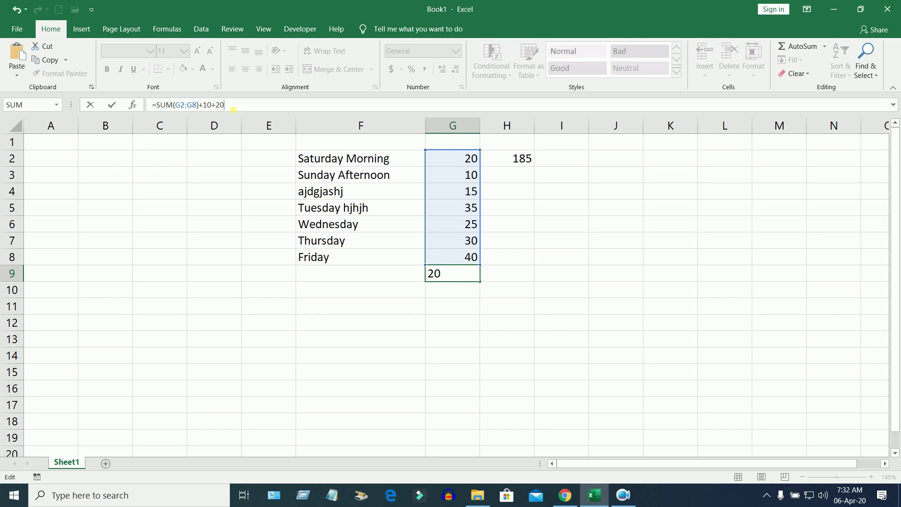
pyautogui.press('Return')
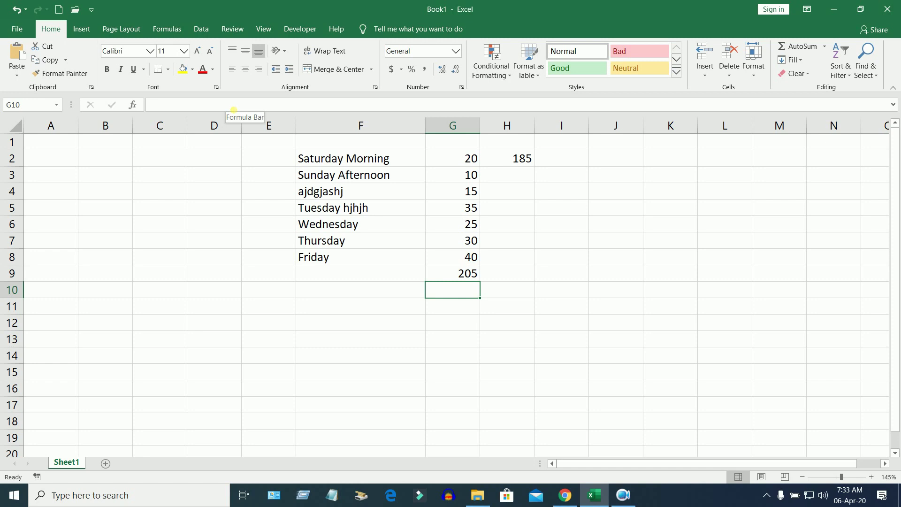
# Step: Append +50 to the formula in cell H2 through the formula bar, making it =G2+G3+G4+G5+G6+G7+G8+10+50
pyautogui.press('Up')
pyautogui.press('Up')
pyautogui.press('Up')
pyautogui.press('Up')
pyautogui.press('Up')
pyautogui.press('Up')
pyautogui.press('Up')
pyautogui.press('Right')
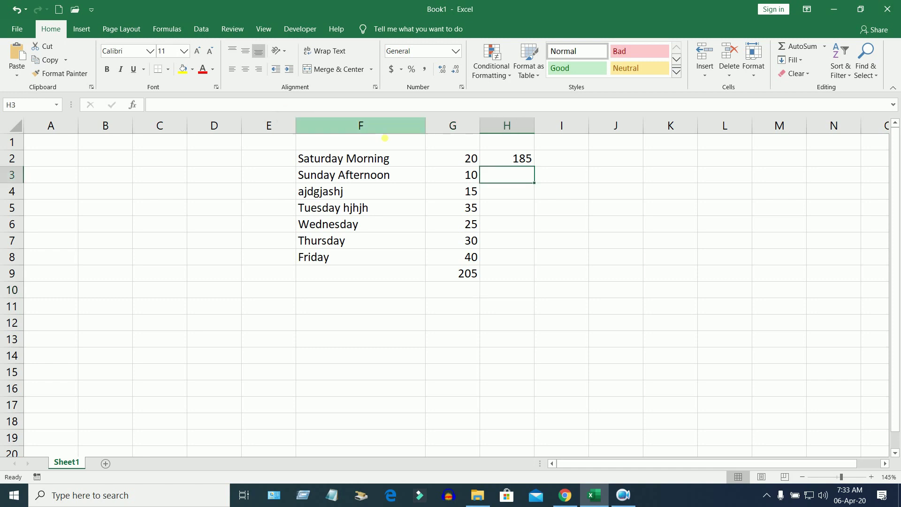
pyautogui.click(514, 163)
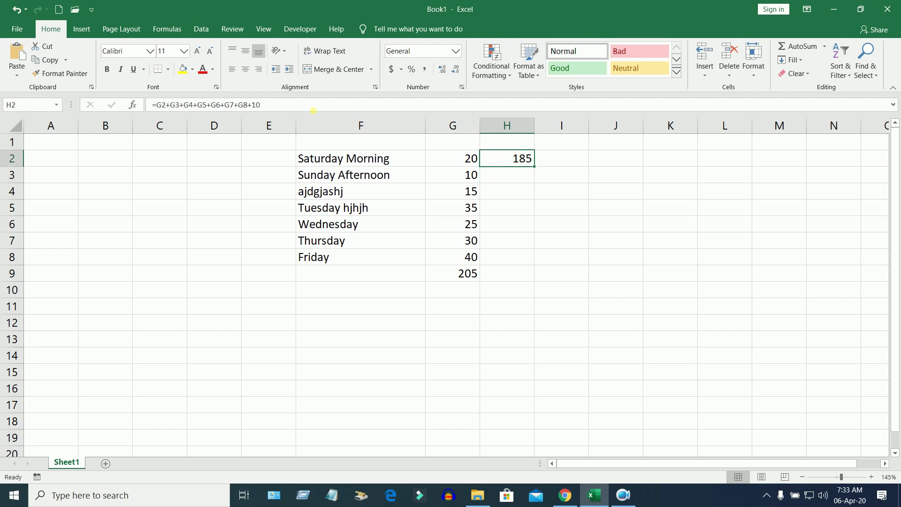
pyautogui.click(292, 108)
pyautogui.write('+')
pyautogui.write('20')
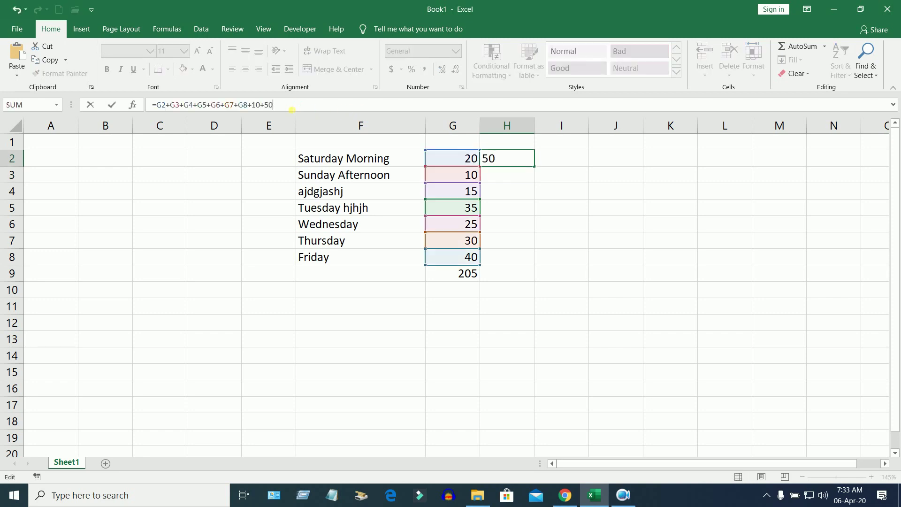
pyautogui.press('Return')
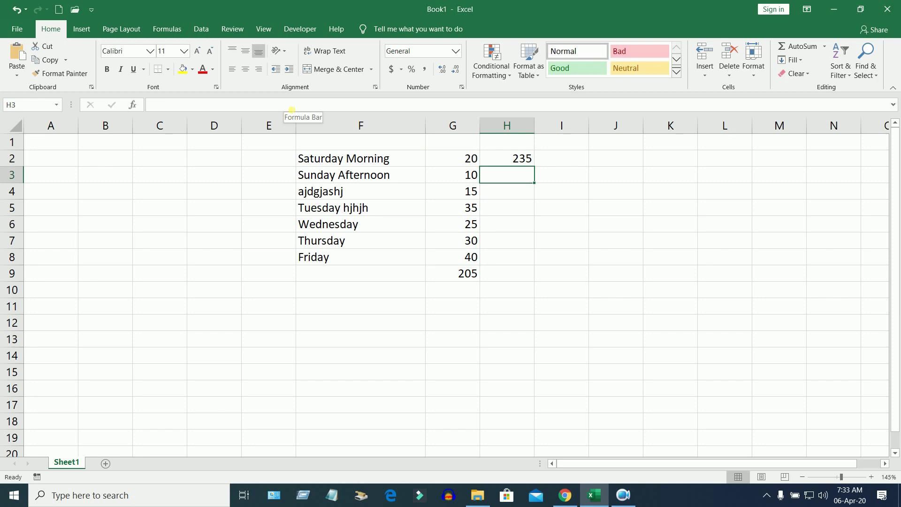
# Step: Undo the last two formula edits, first the one in H2 and then the one in G9
pyautogui.click(543, 223)
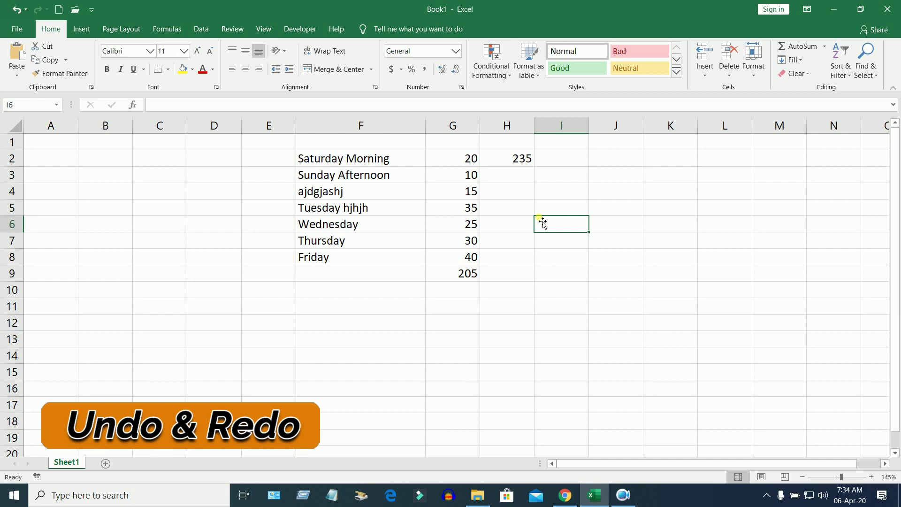
pyautogui.click(522, 159)
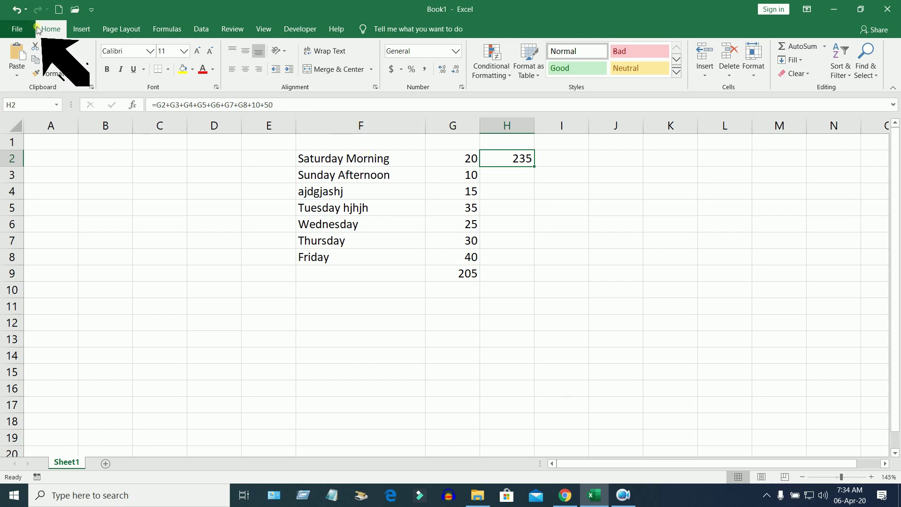
pyautogui.click(18, 10)
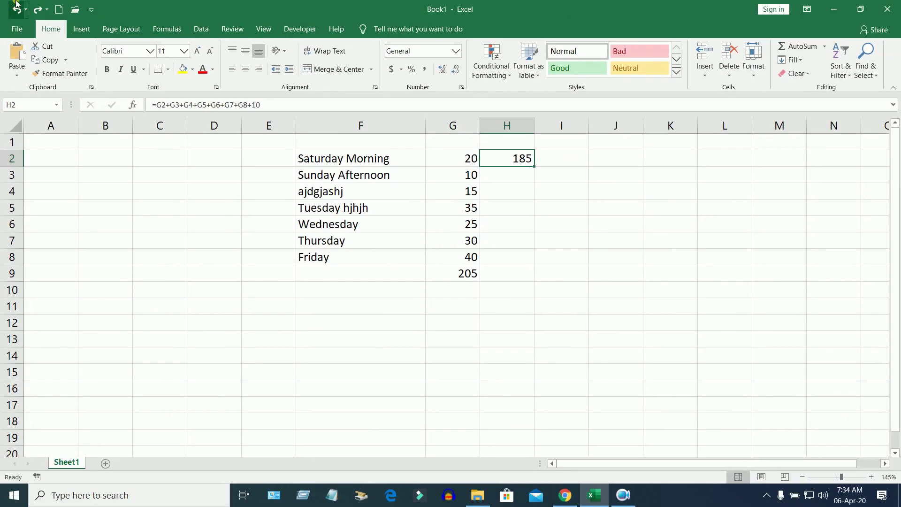
pyautogui.click(16, 9)
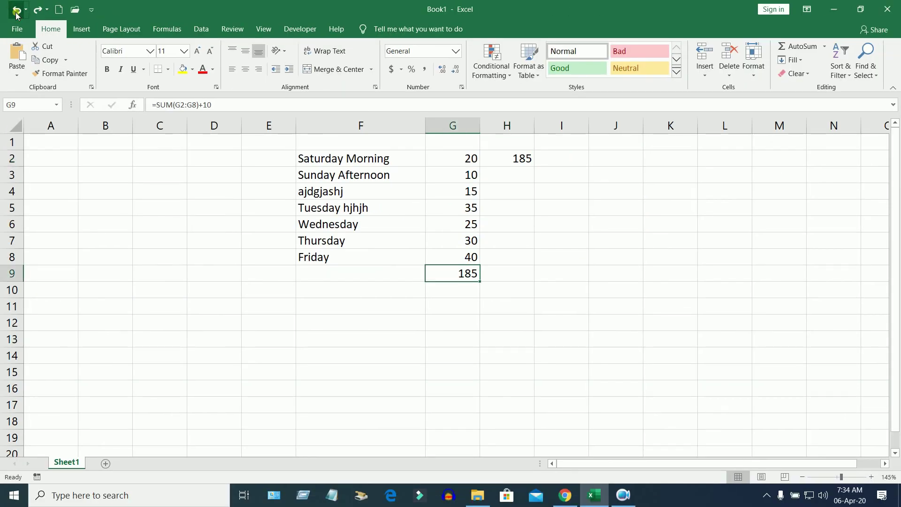
# Step: Undo the +10 edit in cell G9, and redo the formula edits in G9 and H2 through +20 and +50
pyautogui.click(16, 10)
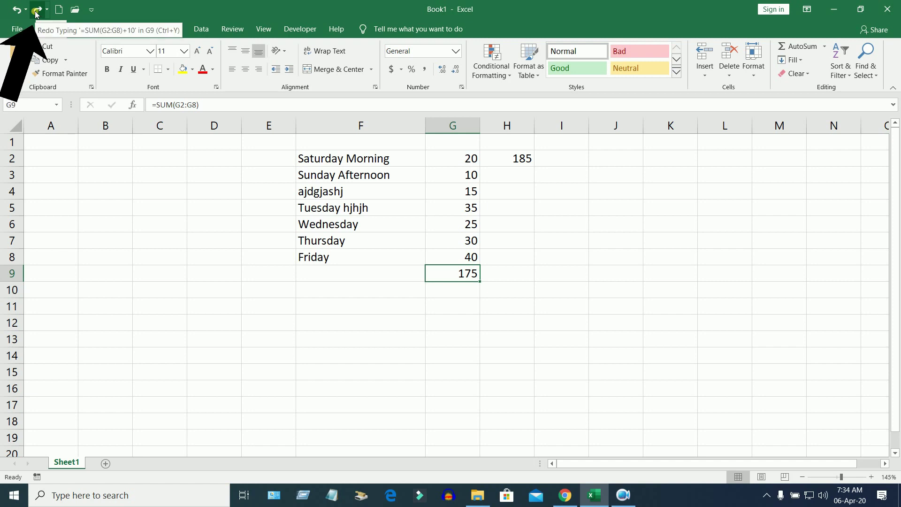
pyautogui.click(36, 10)
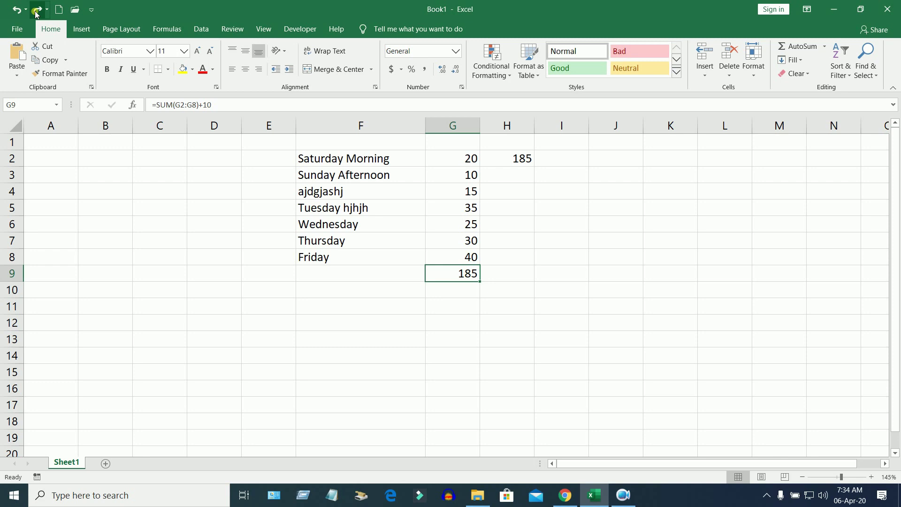
pyautogui.click(36, 10)
pyautogui.click(37, 10)
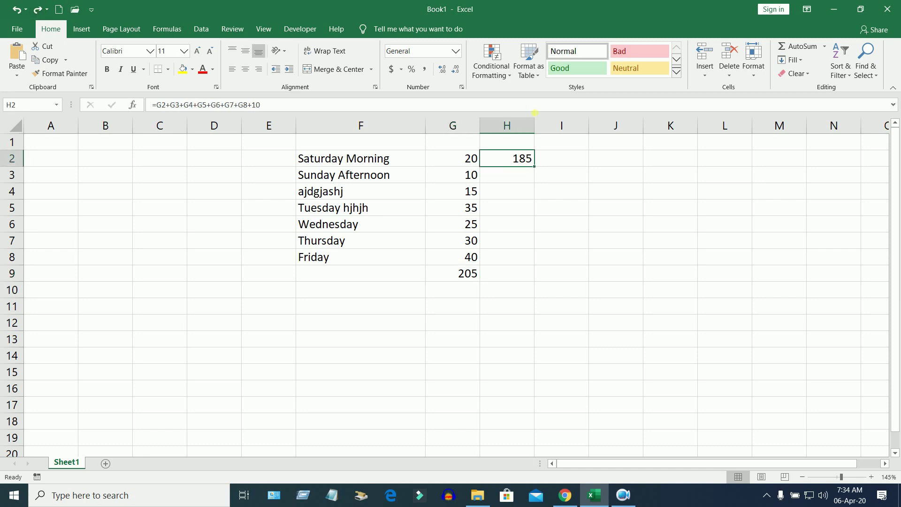
pyautogui.click(34, 12)
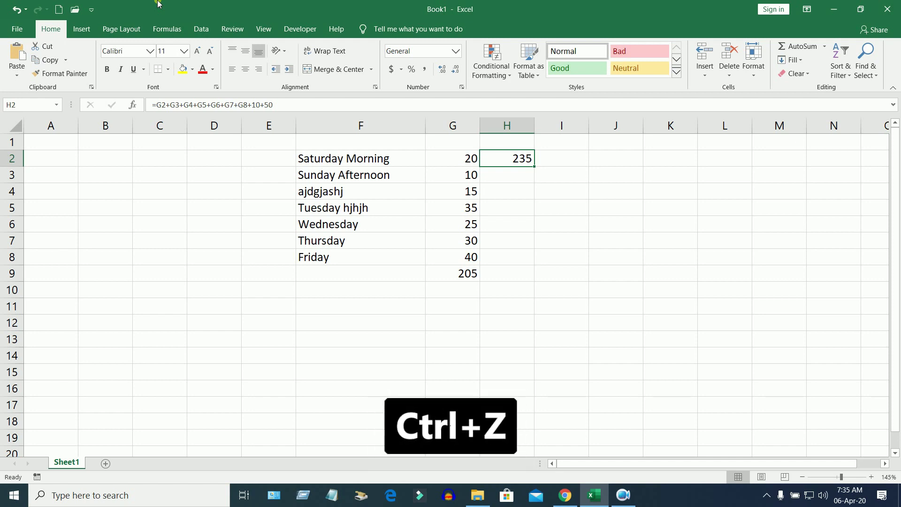
# Step: Undo the +50 edit in H2 and the +20 edit in G9, and redo both edits
pyautogui.hotkey('ctrl', 'z')
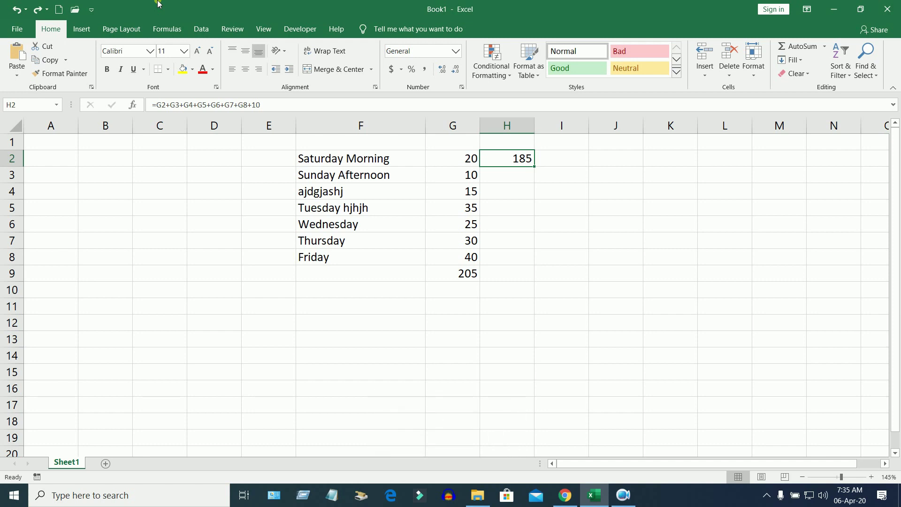
pyautogui.hotkey('ctrl', 'z')
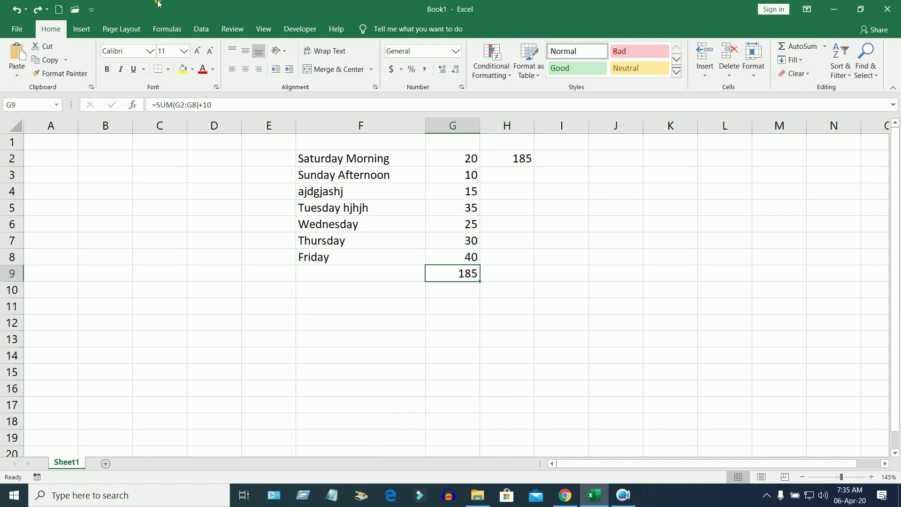
pyautogui.hotkey('ctrl', 'y')
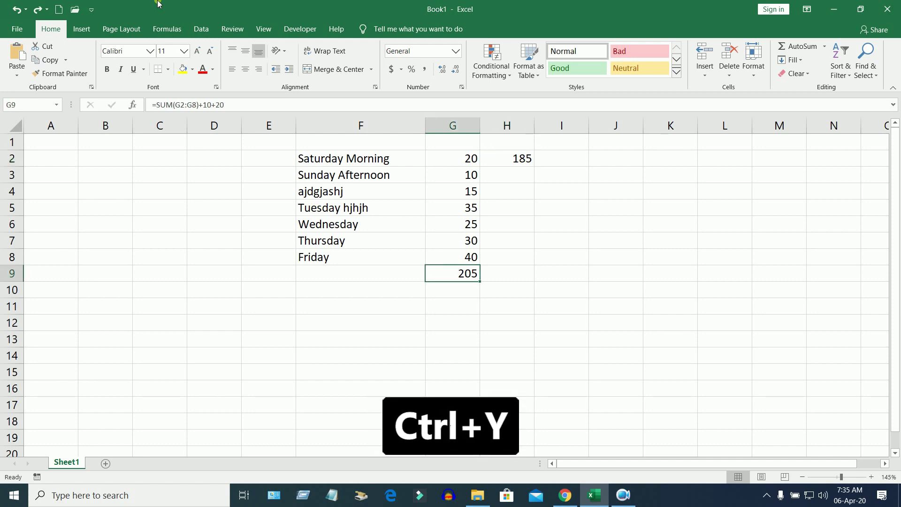
pyautogui.hotkey('ctrl', 'y')
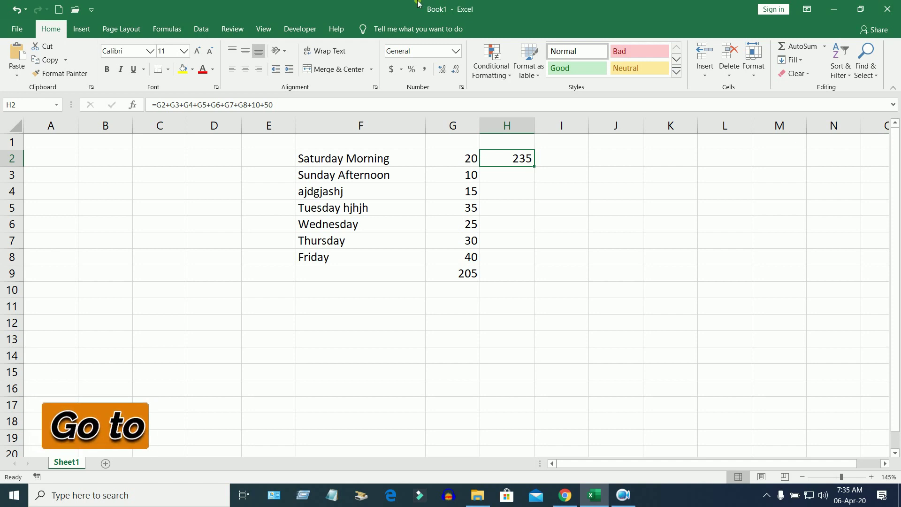
# Step: Jump to cell C5 by entering its reference in the Go To command
pyautogui.hotkey('ctrl', 'g')
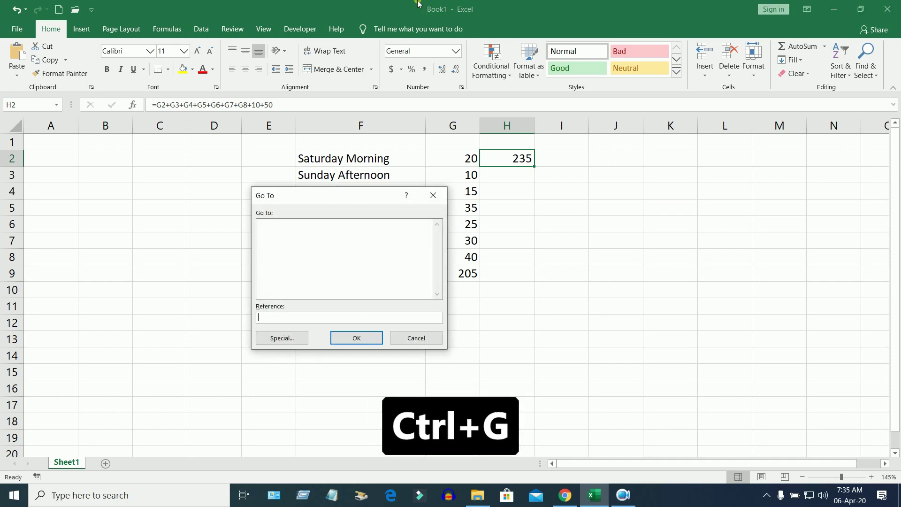
pyautogui.moveTo(325, 201); pyautogui.dragTo(170, 242)
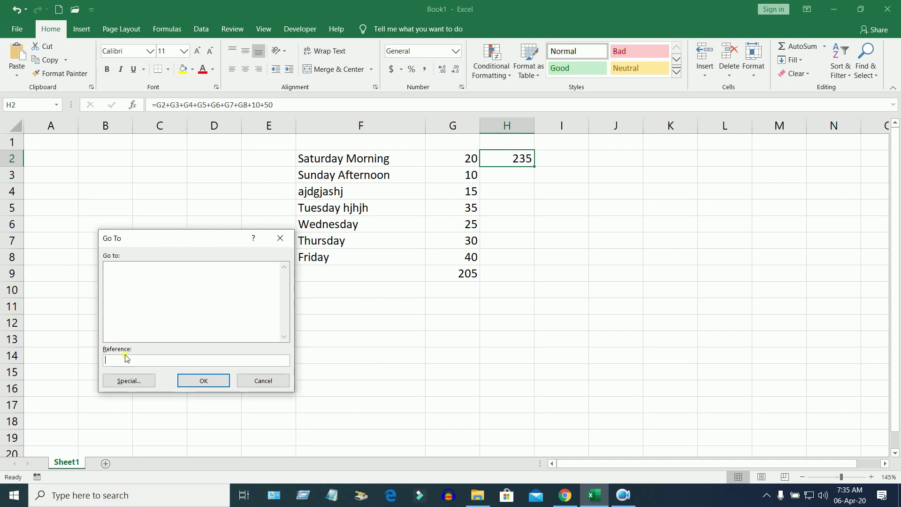
pyautogui.write('c5')
pyautogui.click(206, 381)
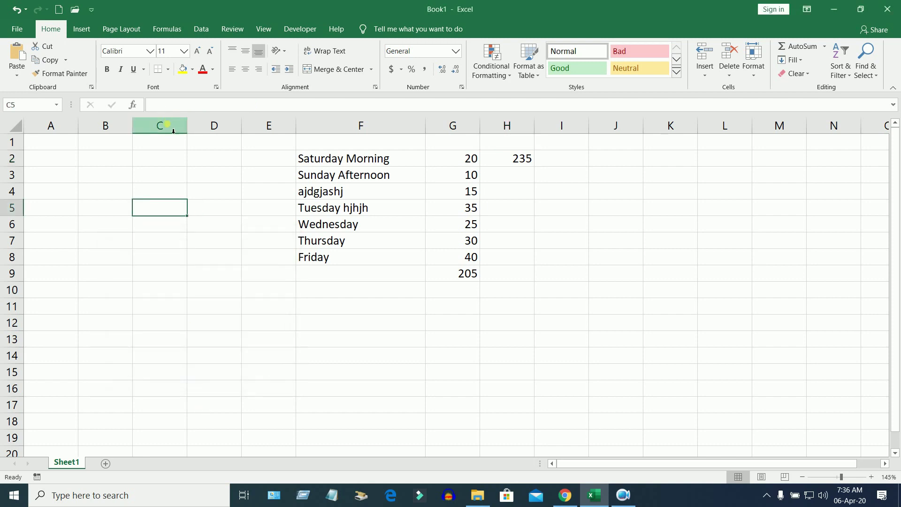
pyautogui.click(22, 214)
pyautogui.click(144, 213)
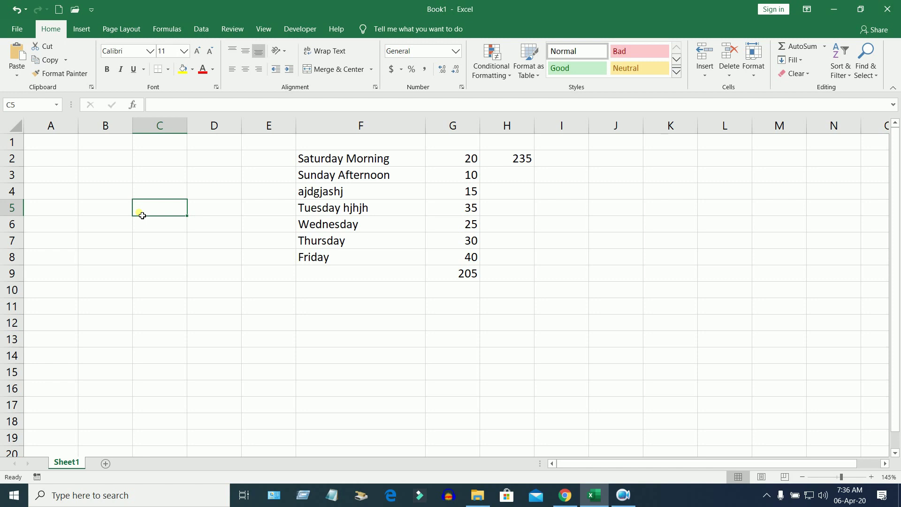
# Step: Use the Go To command again to jump to cell G5
pyautogui.hotkey('ctrl', 'g')
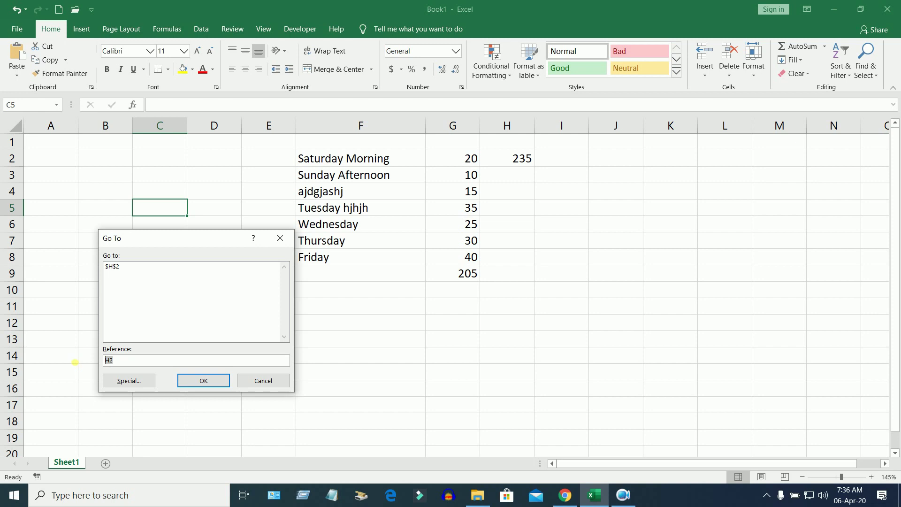
pyautogui.write('g5')
pyautogui.click(203, 378)
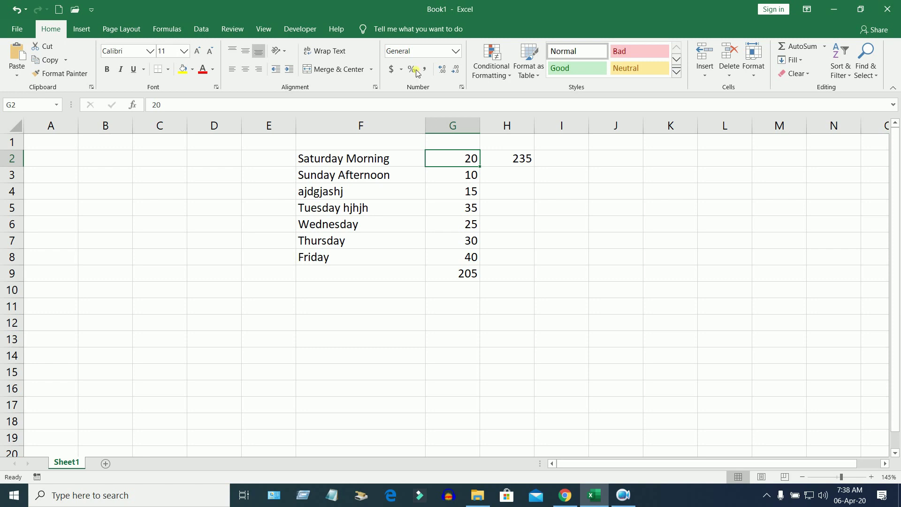
# Step: Starting from cell F7, select all cells containing formulas with the Formulas option of Go To Special
pyautogui.click(434, 256)
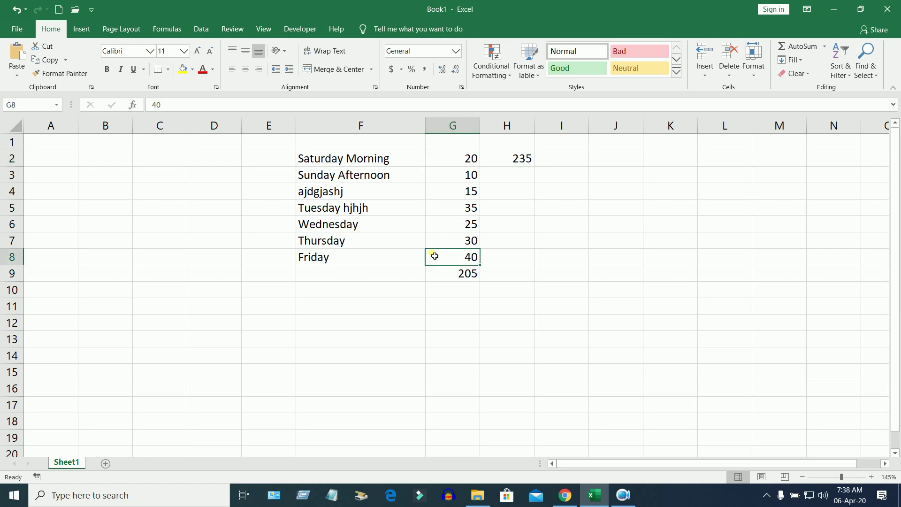
pyautogui.click(400, 245)
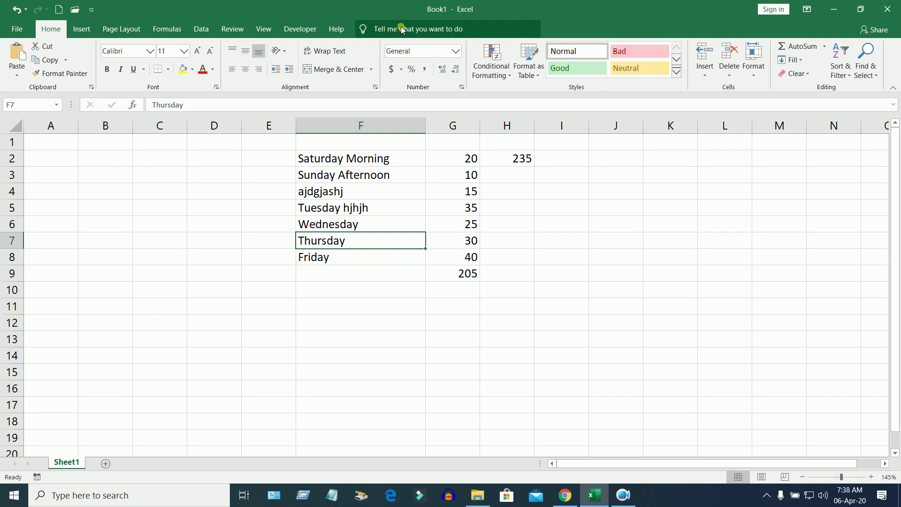
pyautogui.hotkey('ctrl', 'g')
pyautogui.moveTo(132, 217); pyautogui.dragTo(137, 169)
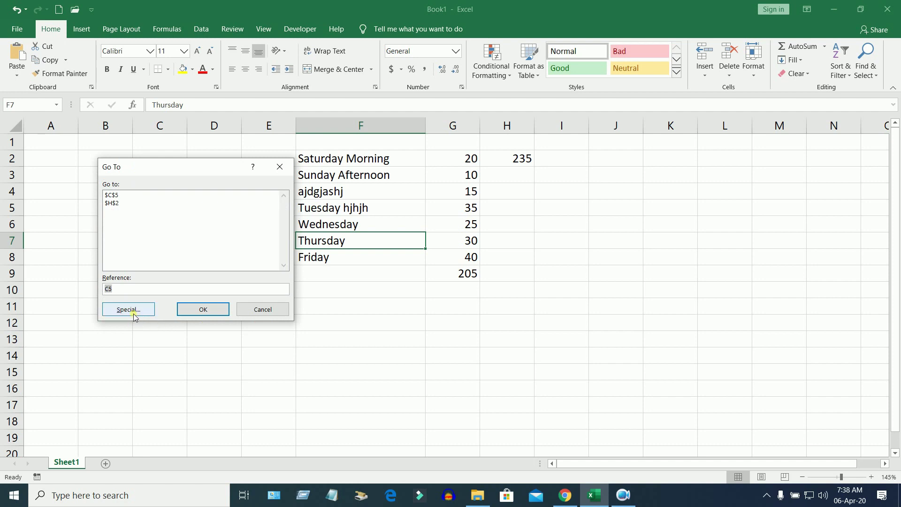
pyautogui.click(134, 312)
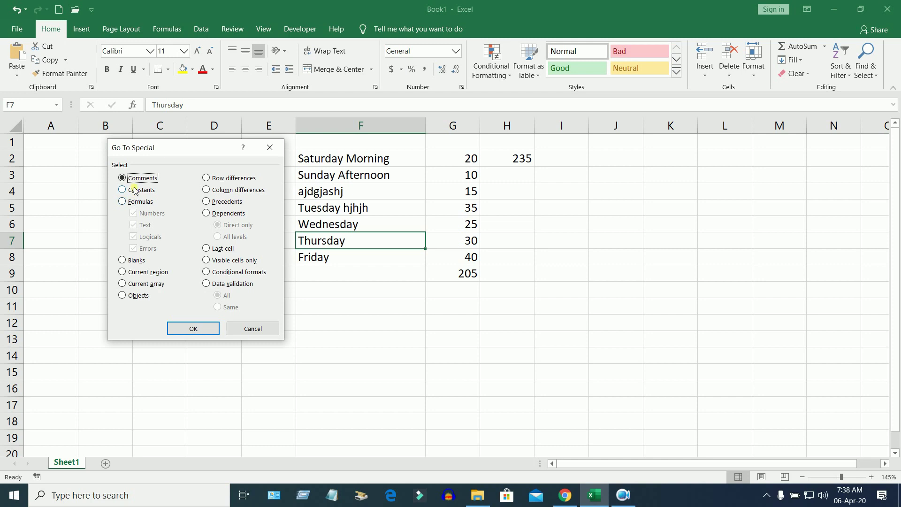
pyautogui.click(139, 190)
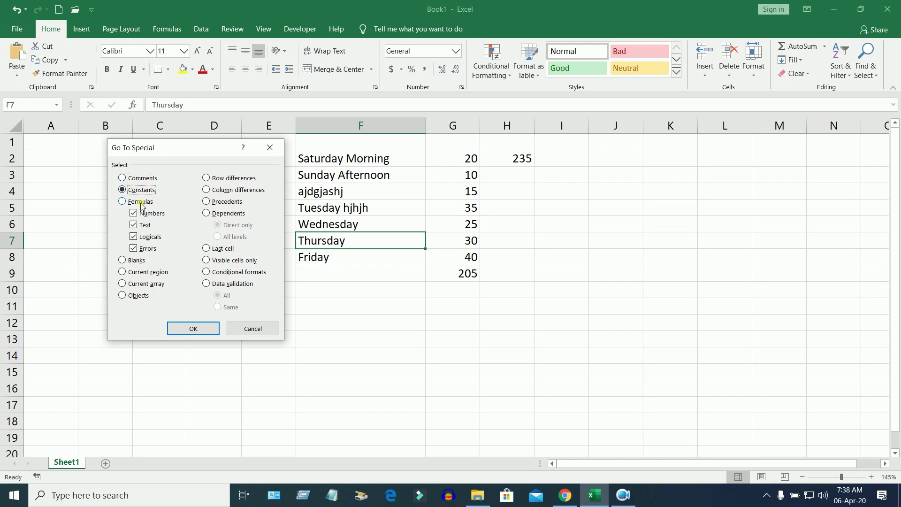
pyautogui.click(141, 204)
pyautogui.click(196, 330)
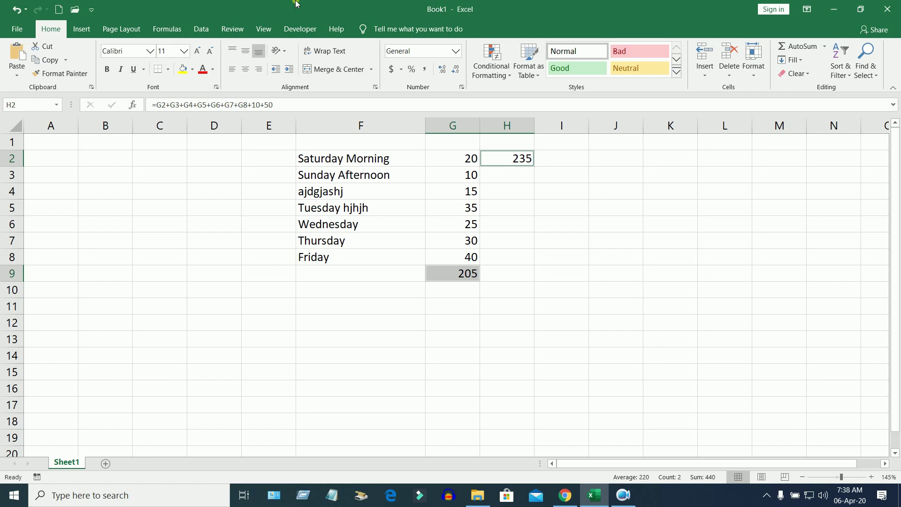
# Step: Check the formulas in cells G9 and H2 one at a time, and select both cells together
pyautogui.click(465, 284)
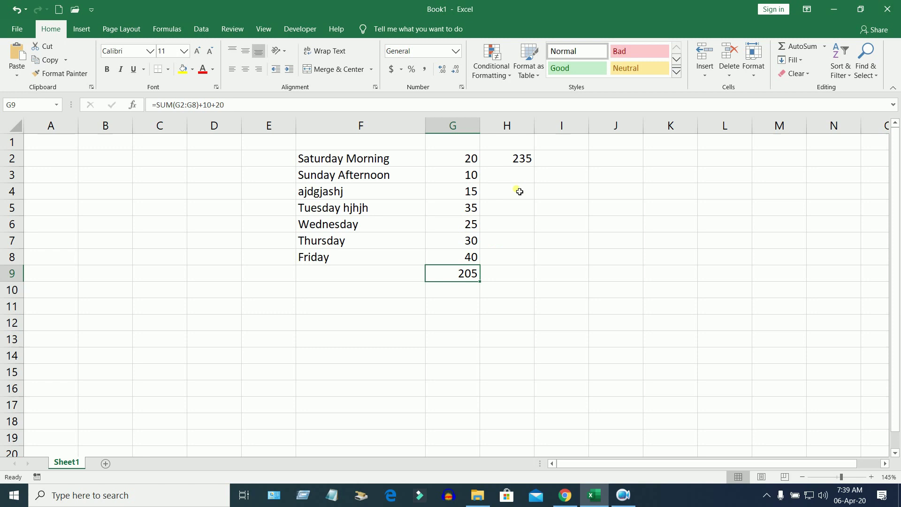
pyautogui.click(516, 162)
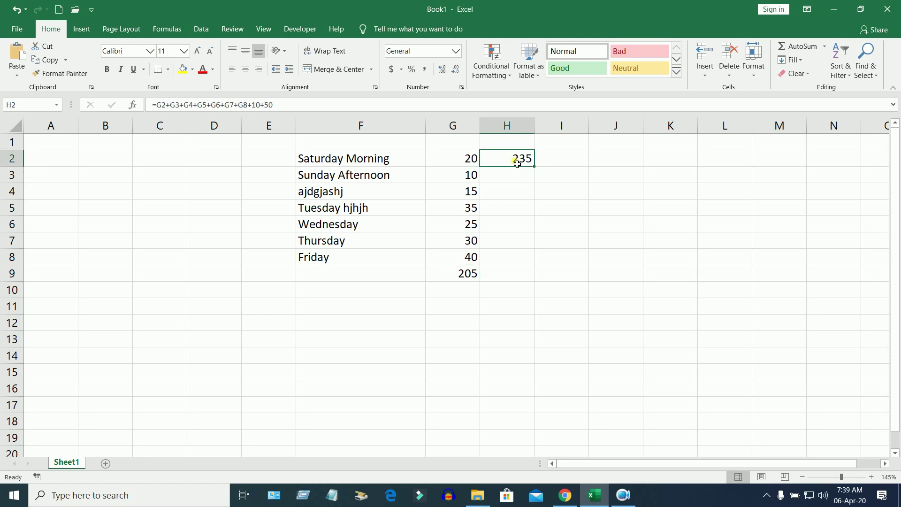
pyautogui.keyDown('ctrl'); pyautogui.click(467, 278); pyautogui.keyUp('ctrl')
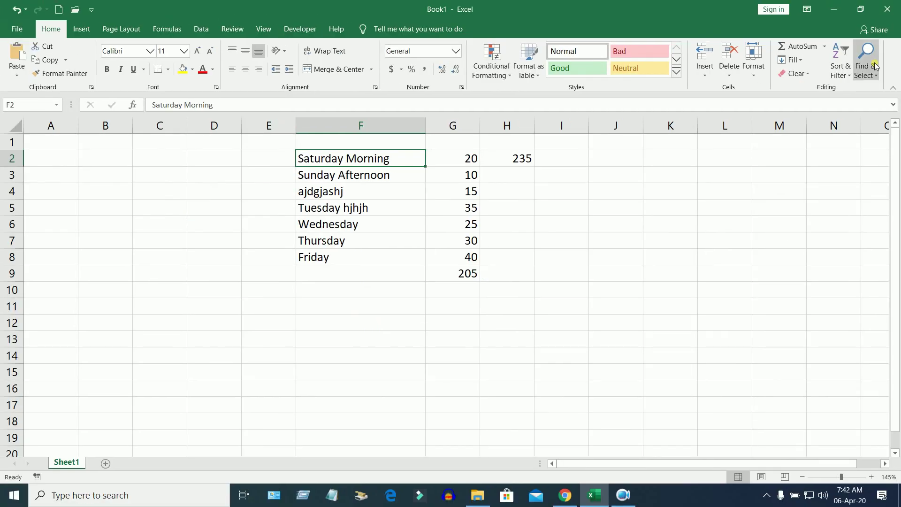
# Step: Open the Go To command from the Find & Select options
pyautogui.click(831, 51)
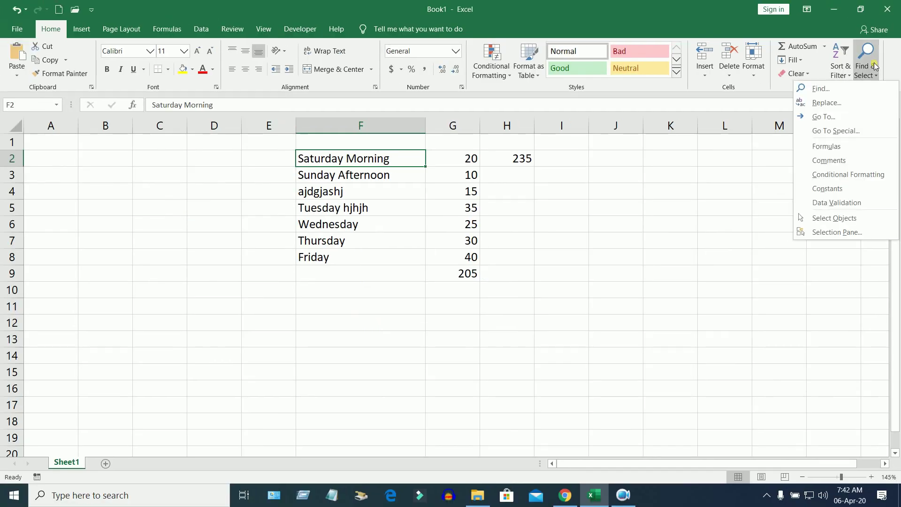
pyautogui.click(824, 117)
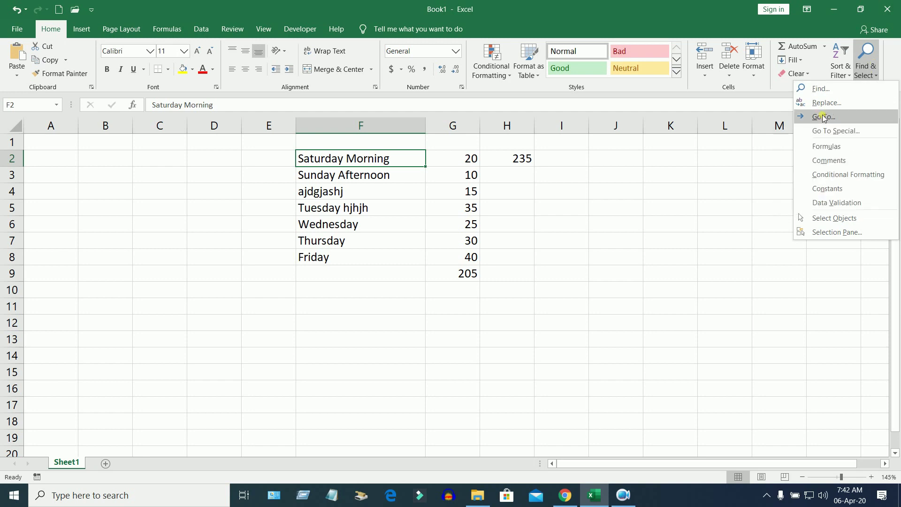